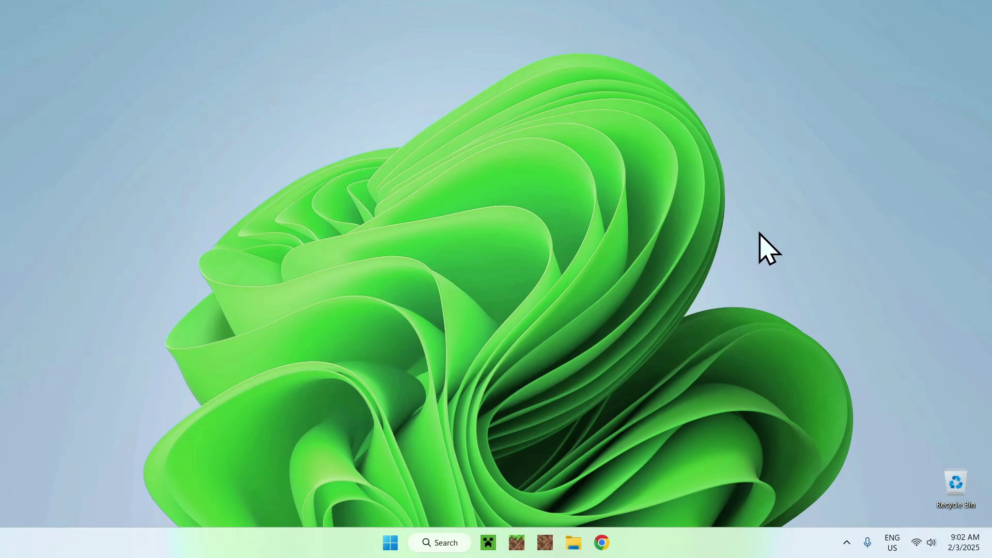
# - Open Chrome, search the web for Modrinth and go to the official Modrinth website
pyautogui.click(603, 542)
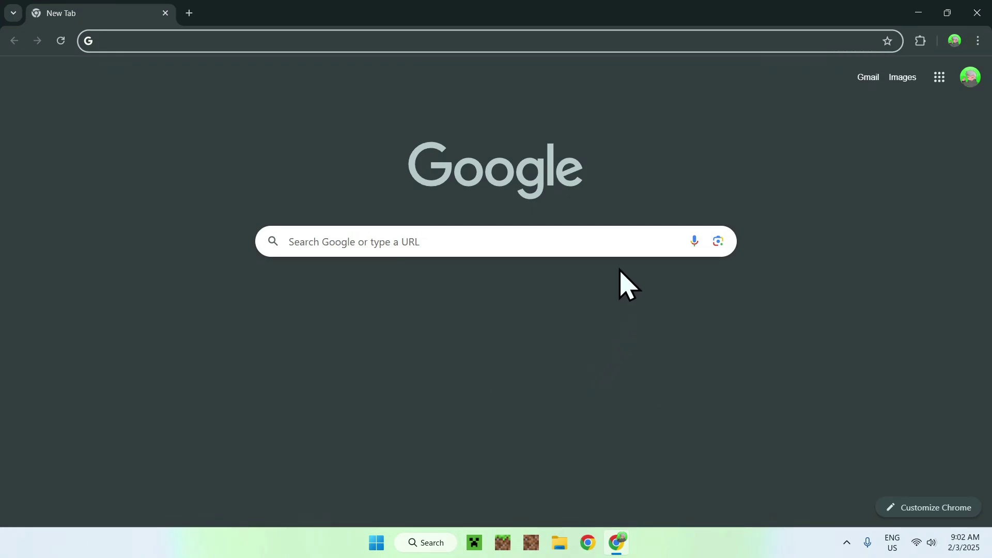
pyautogui.click(596, 242)
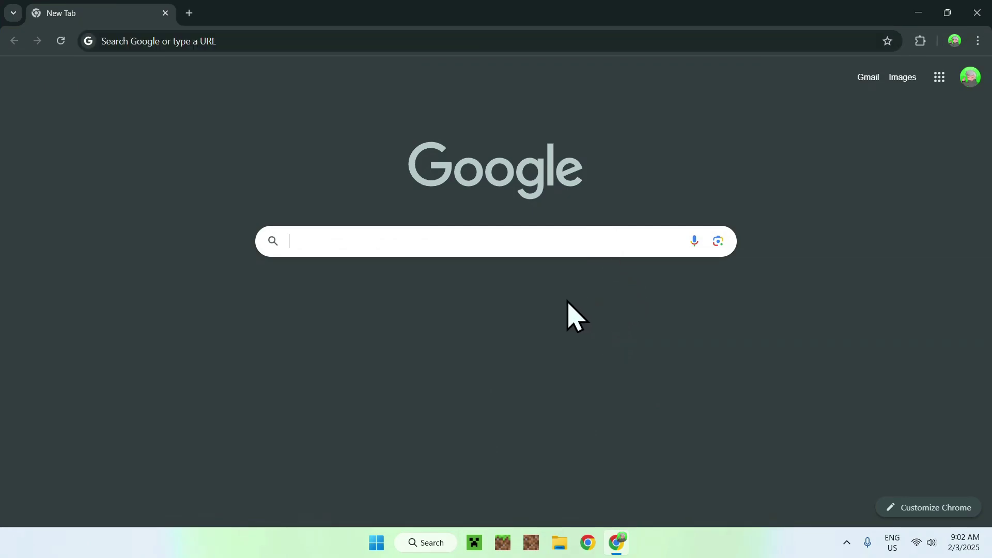
pyautogui.write('Modrinth')
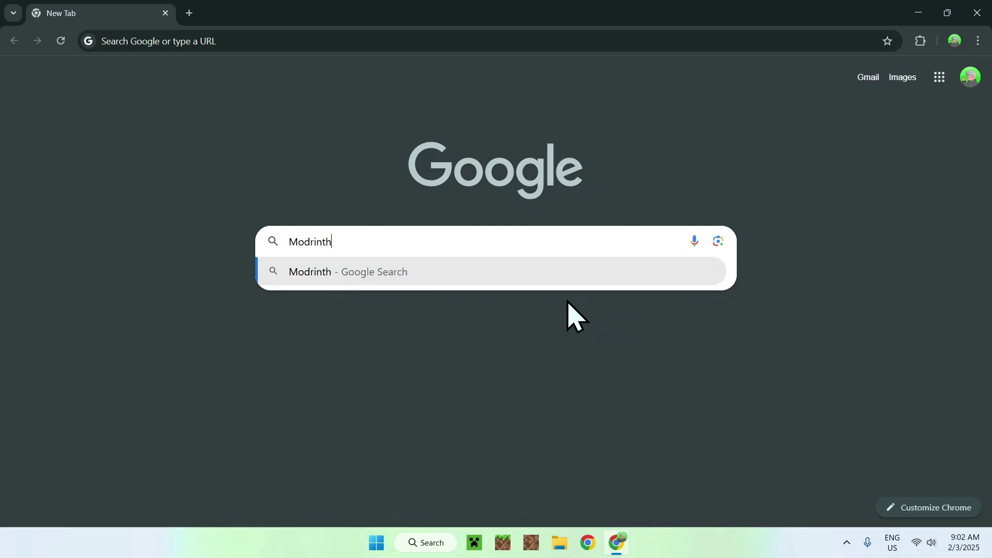
pyautogui.press('Return')
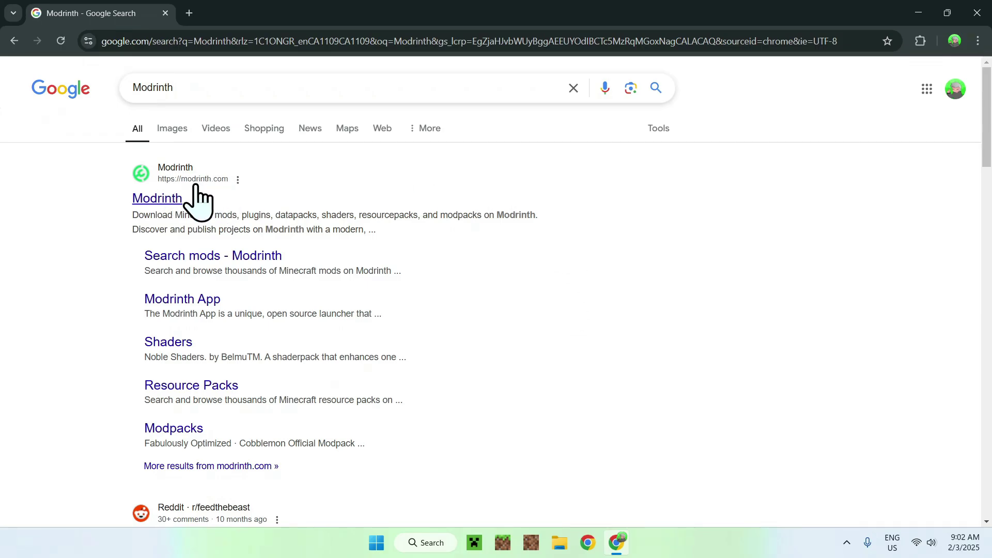
pyautogui.click(149, 200)
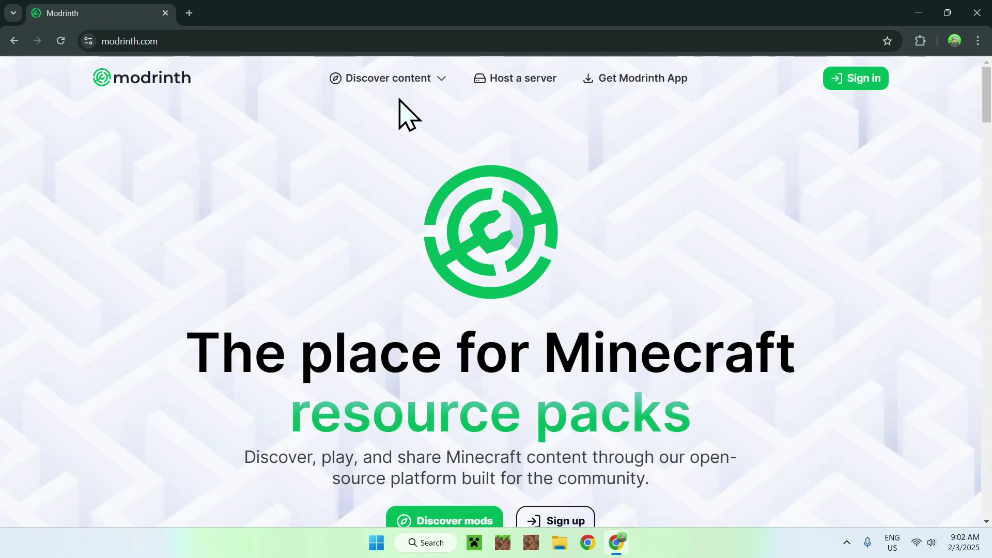
# - Browse Modrinth's shaders and search them for "Miniature Shader"
pyautogui.click(396, 80)
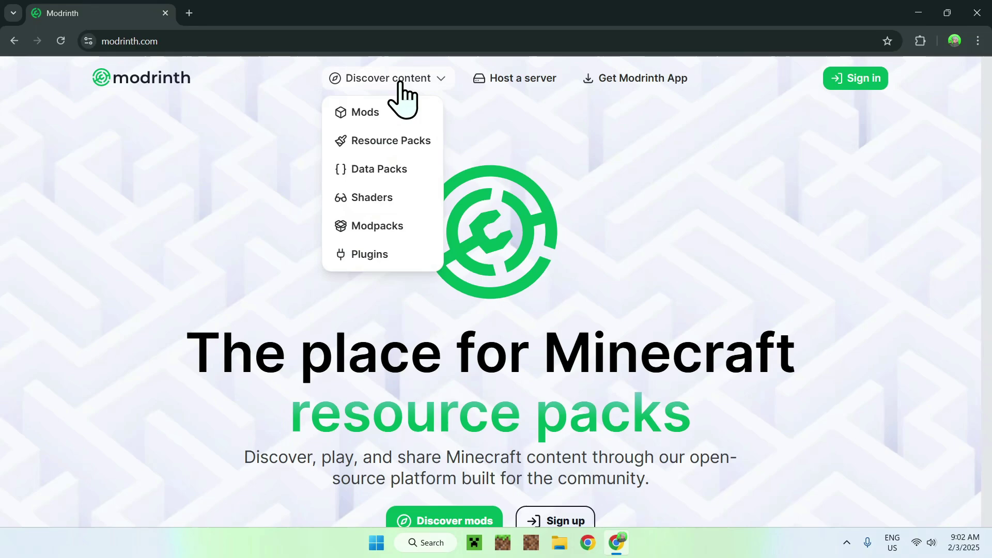
pyautogui.click(395, 203)
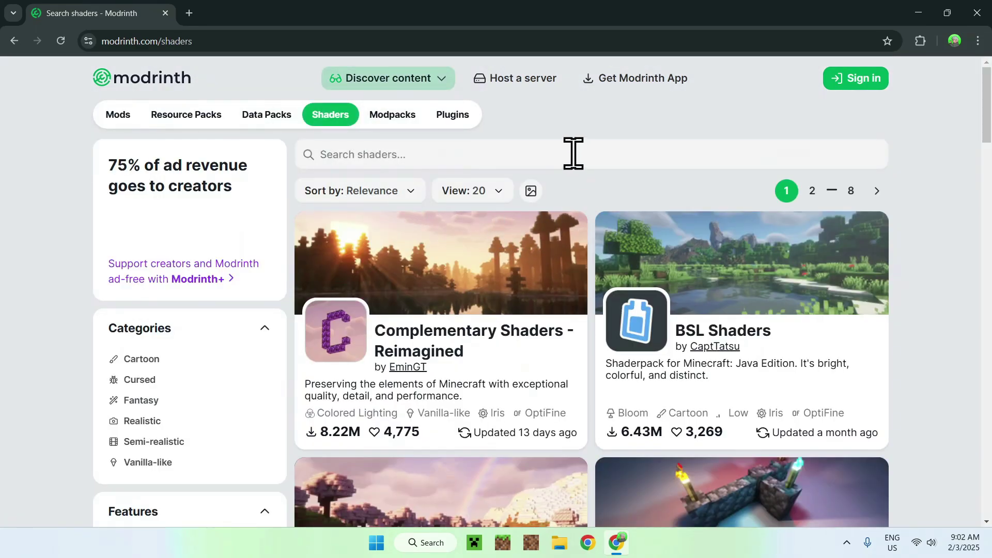
pyautogui.click(571, 153)
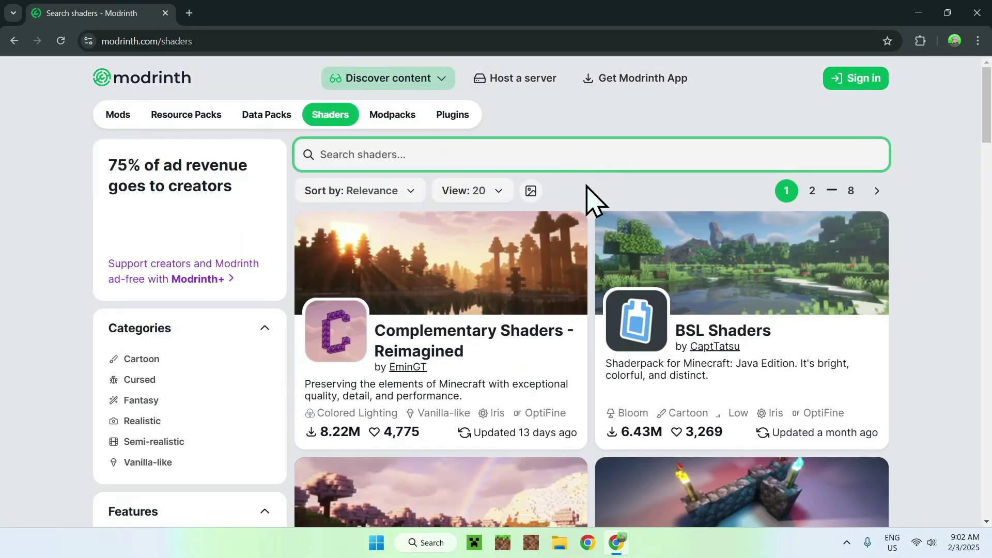
pyautogui.write('Miniature Shader')
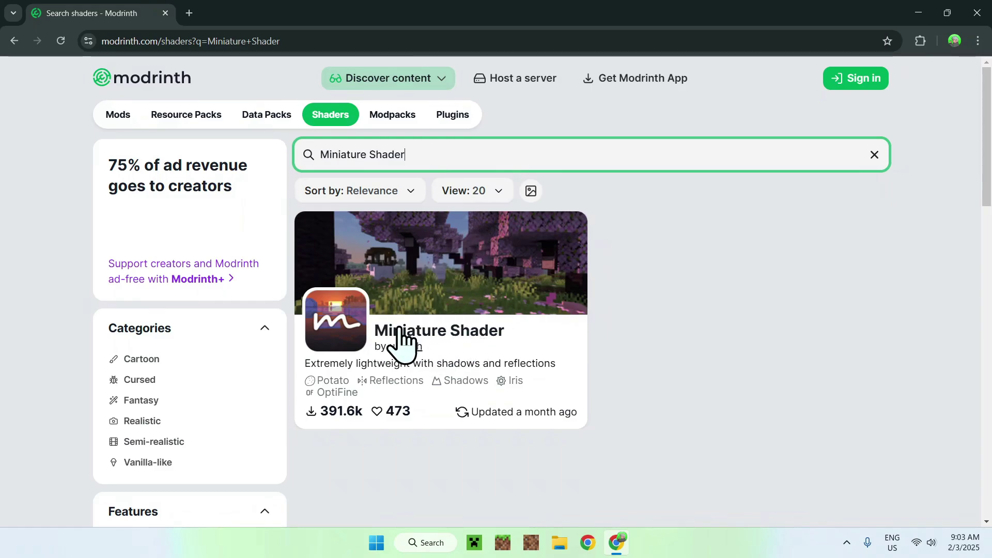
# - Download version 2.14.1 of Miniature Shader from its list of versions
pyautogui.click(423, 330)
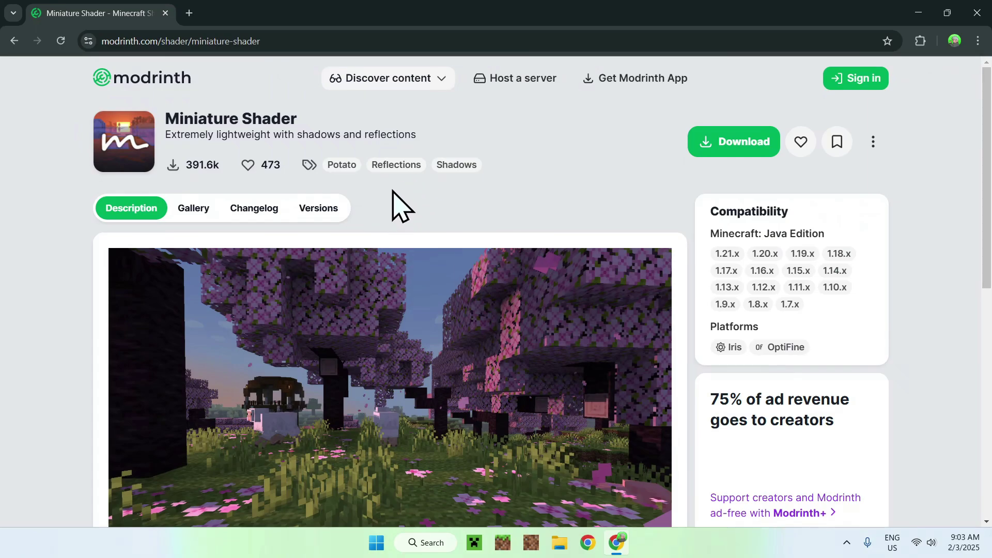
pyautogui.click(322, 208)
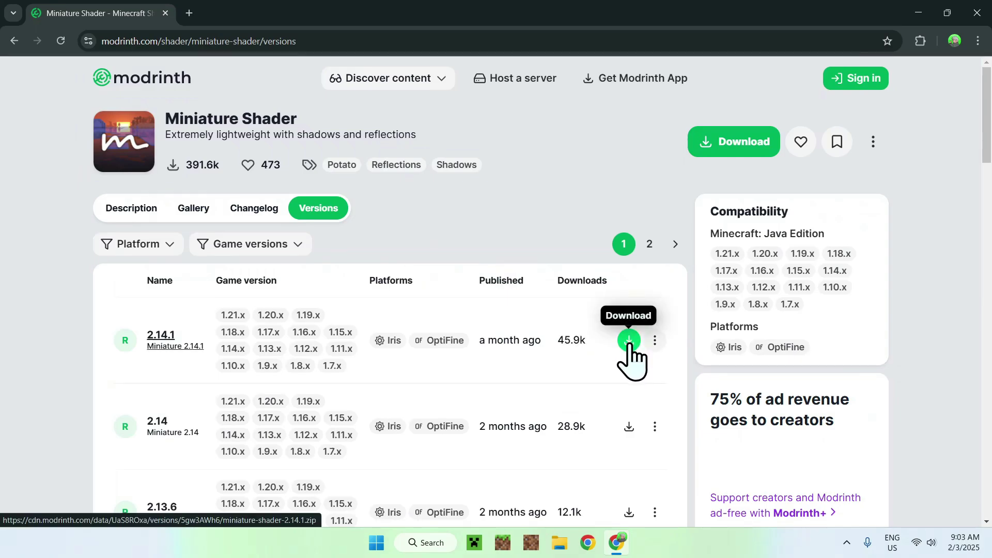
pyautogui.click(628, 341)
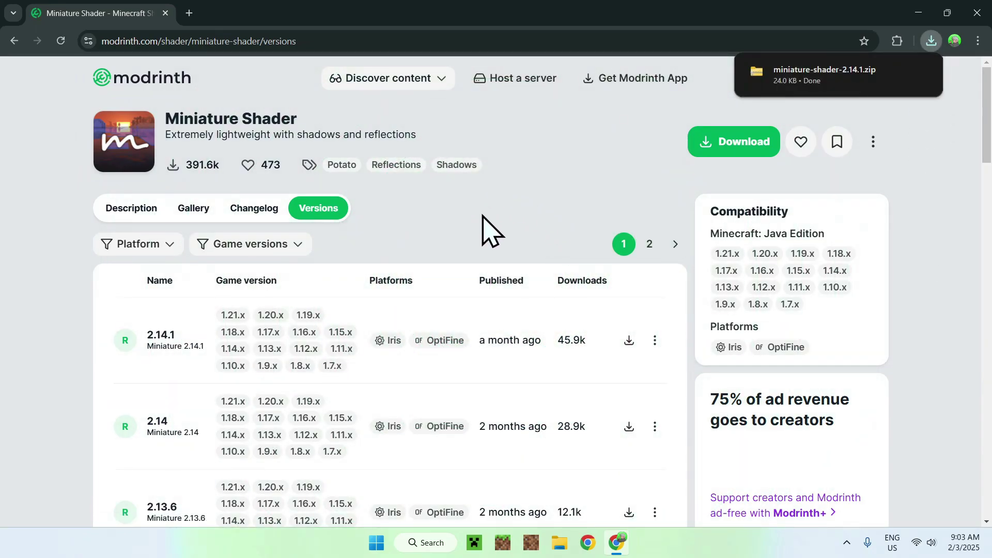
# - Search for Iris Shaders in a new browser tab and download the installer's universal JAR from the official site
pyautogui.click(189, 13)
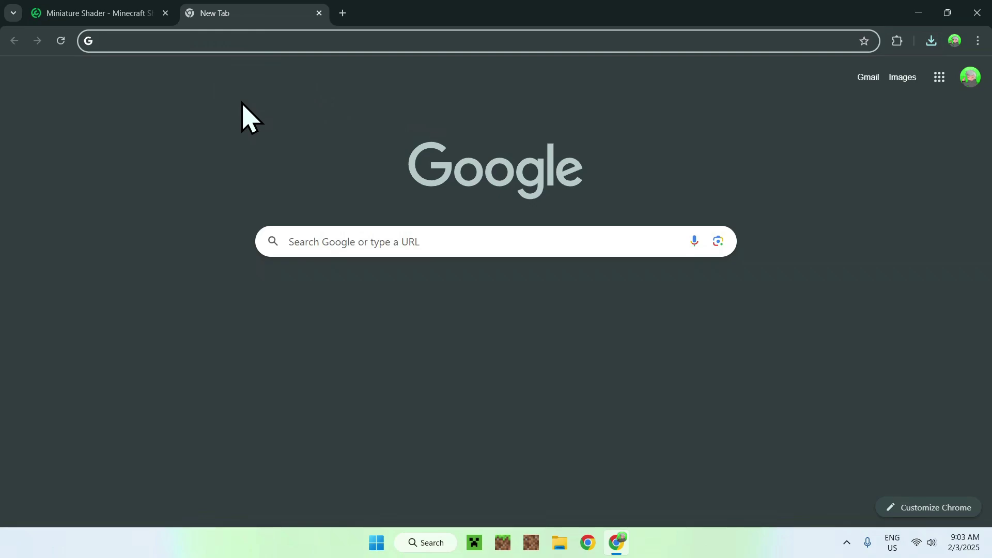
pyautogui.click(321, 242)
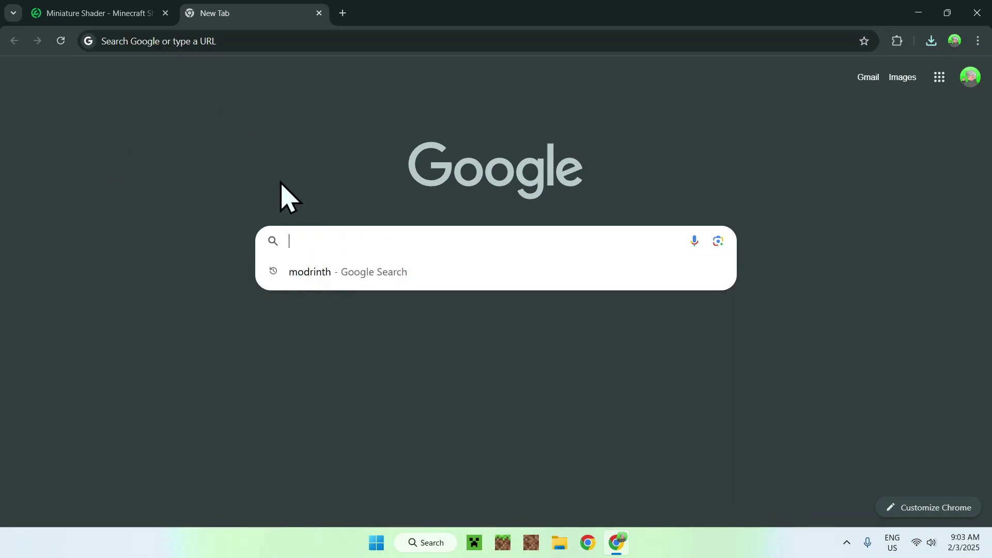
pyautogui.write('Iris Shaders')
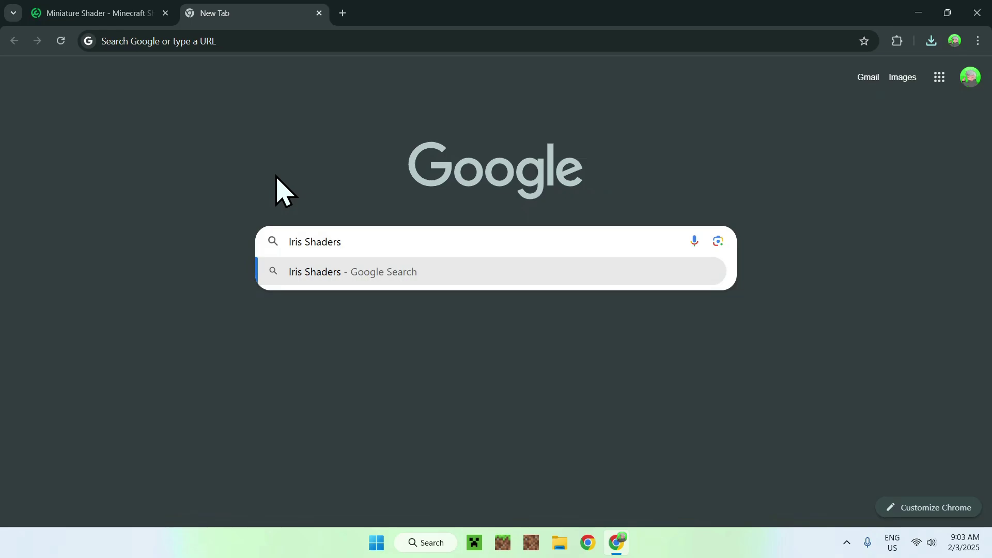
pyautogui.press('Return')
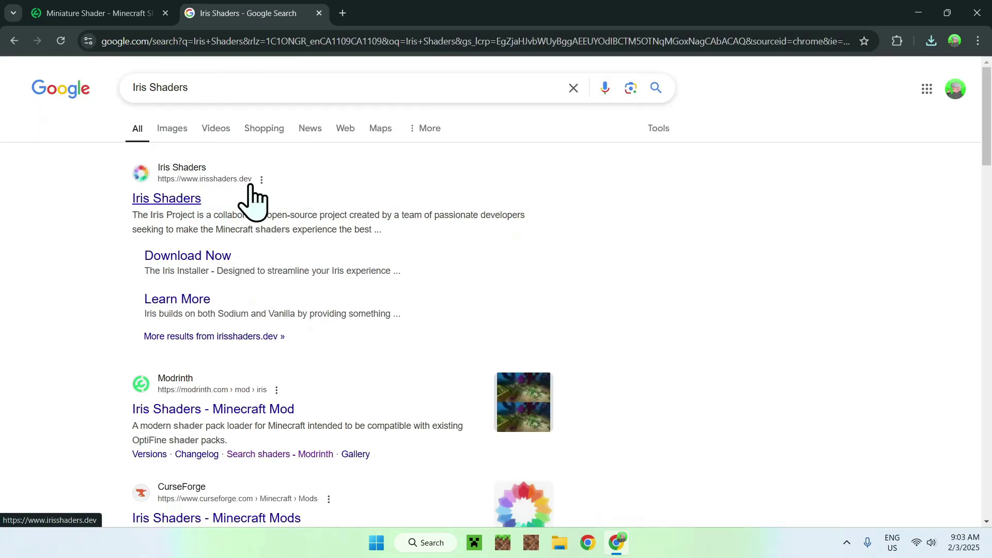
pyautogui.click(165, 199)
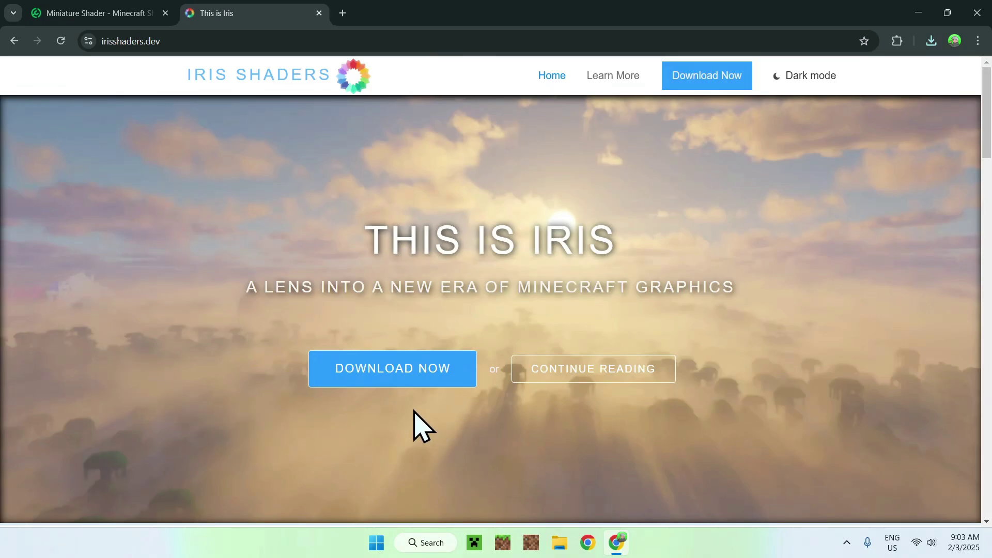
pyautogui.click(387, 380)
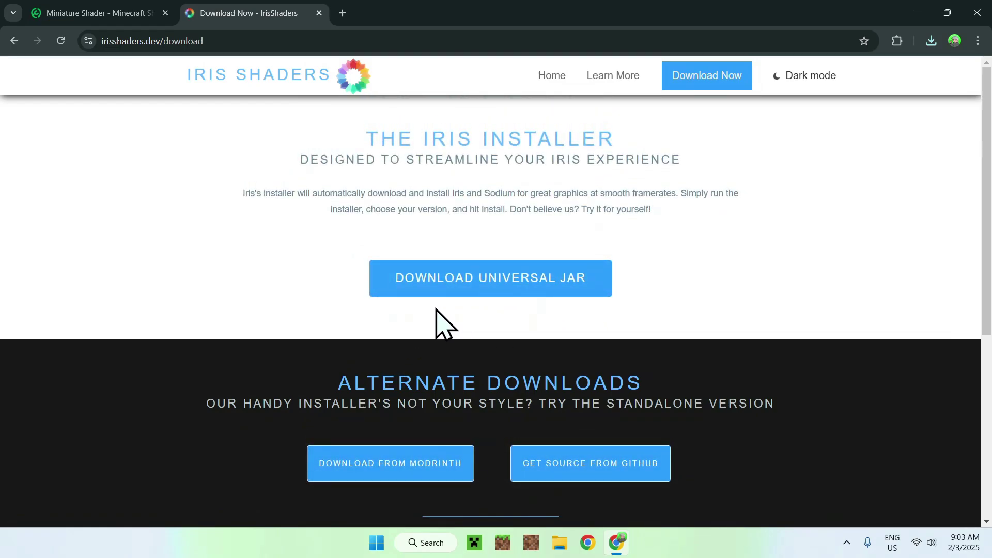
pyautogui.click(486, 292)
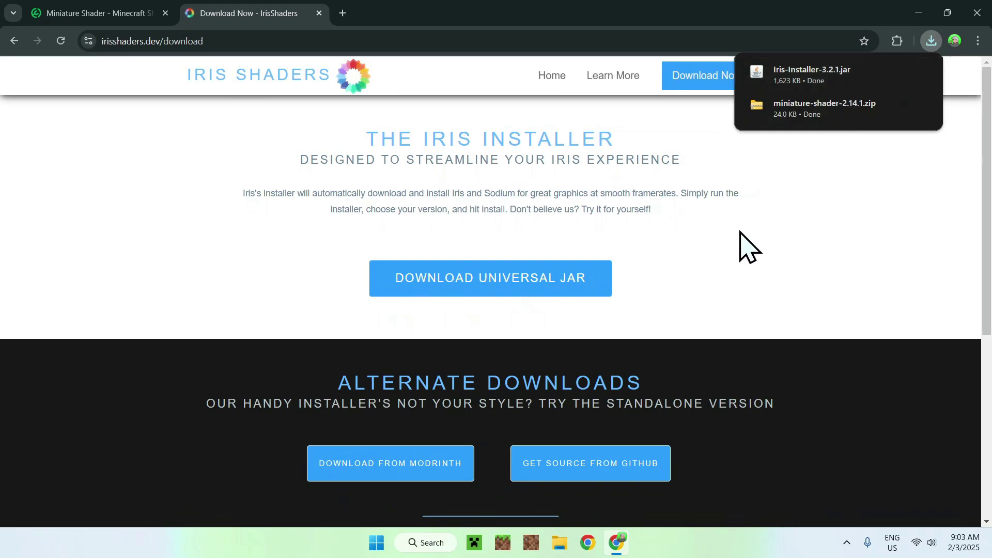
# - Search for JDK 23 in a new browser tab, open Oracle's Java Downloads page and accept all cookies
pyautogui.click(342, 13)
pyautogui.click(348, 241)
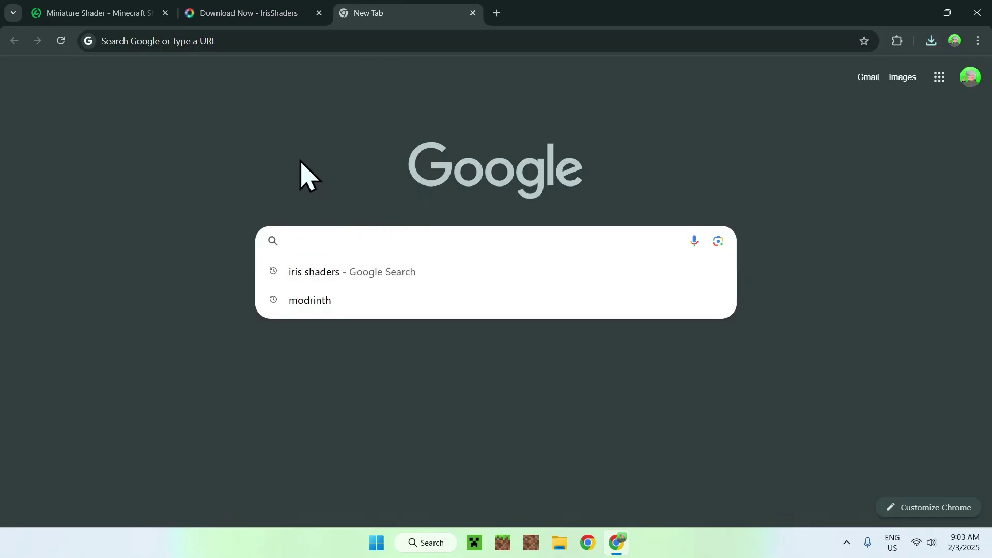
pyautogui.write('JDK 23')
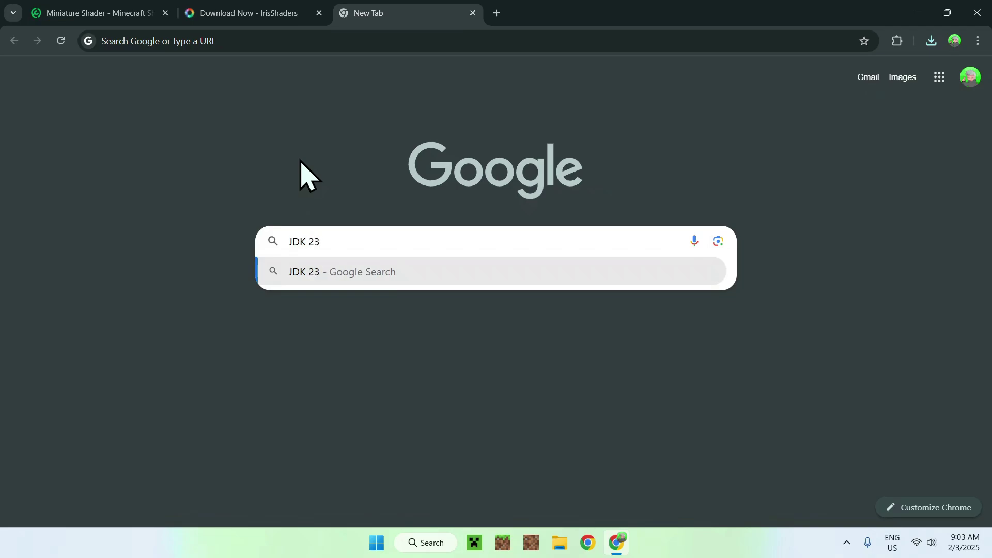
pyautogui.press('Return')
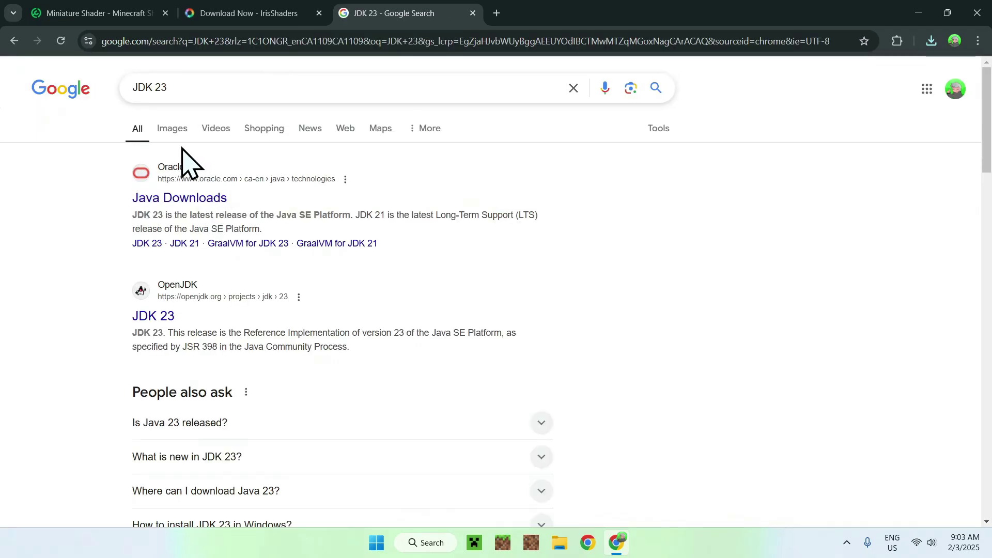
pyautogui.click(166, 199)
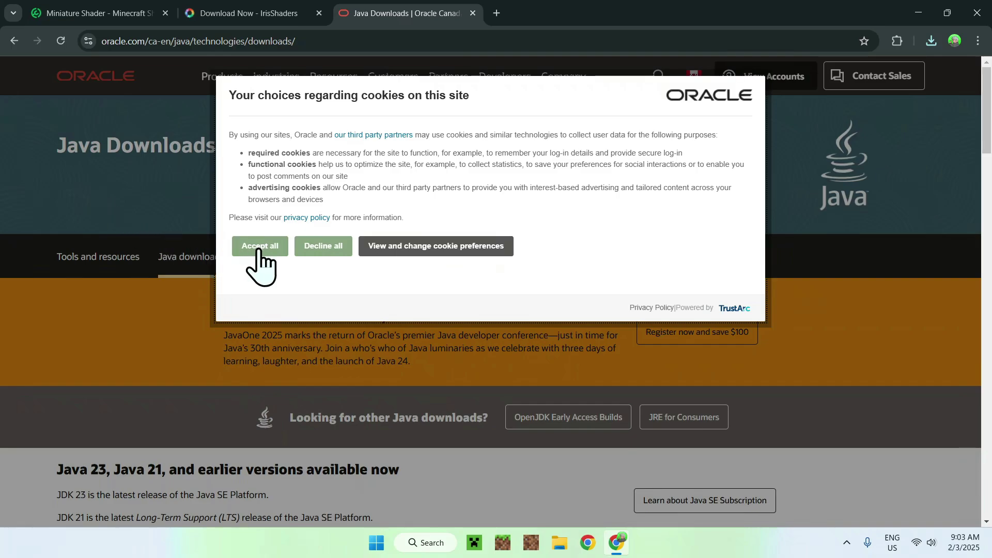
pyautogui.click(260, 246)
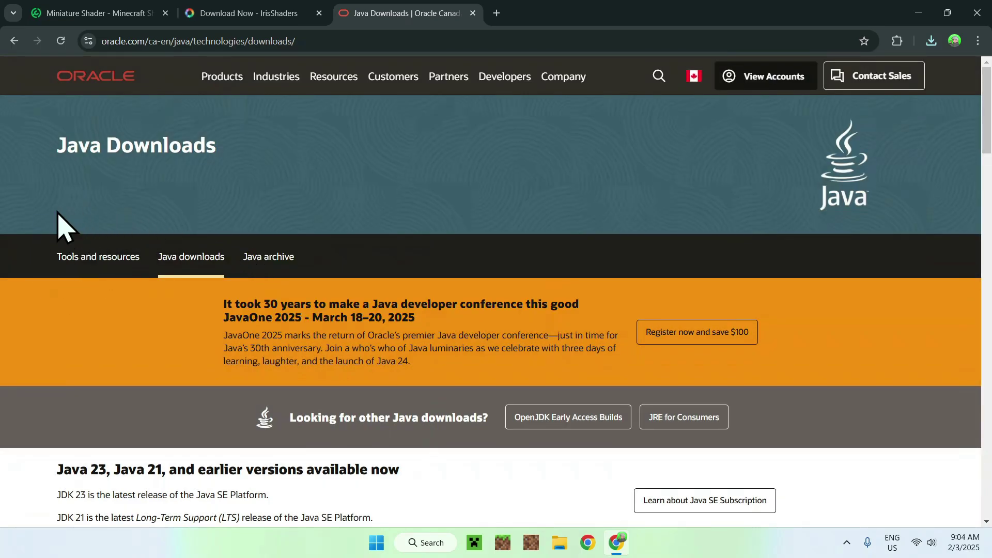
# - Locate the x64 Installer among the JDK 23 downloads for Windows, then close the browser
pyautogui.scroll(-6, 32, 222)
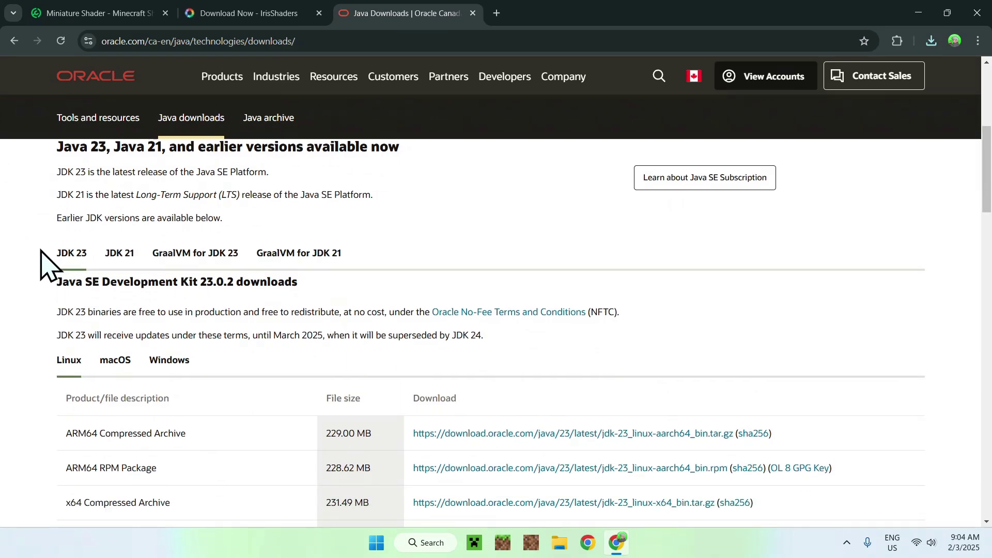
pyautogui.click(162, 363)
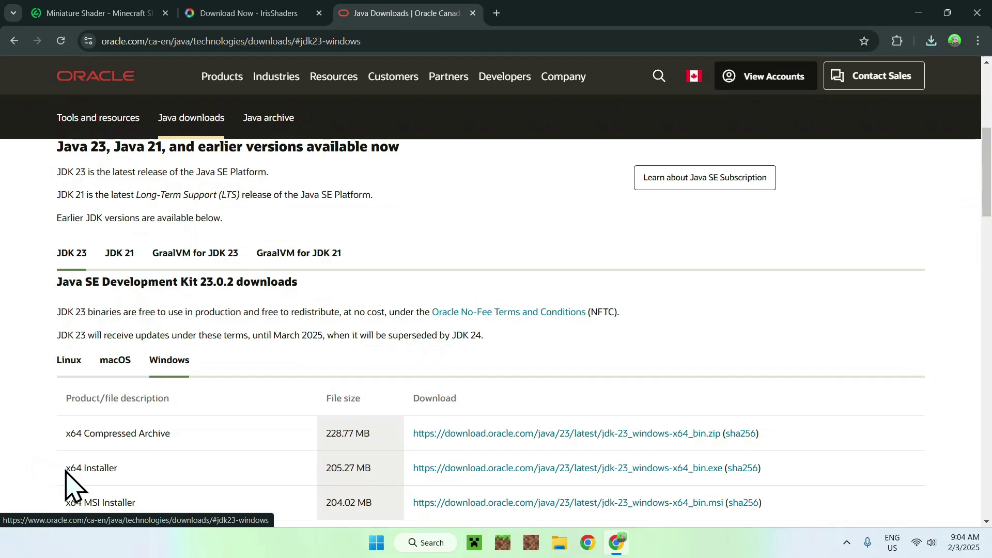
pyautogui.moveTo(64, 468); pyautogui.dragTo(123, 474)
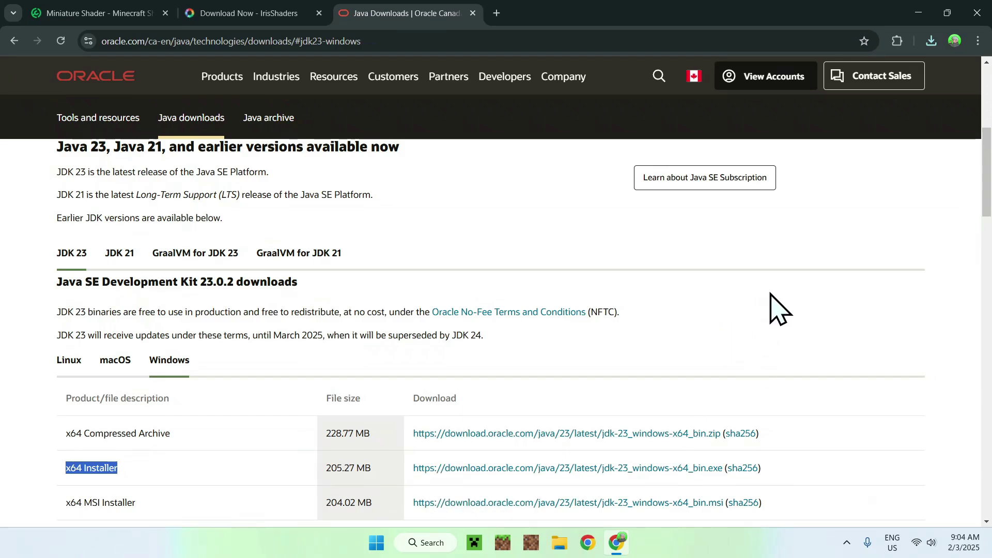
pyautogui.click(977, 12)
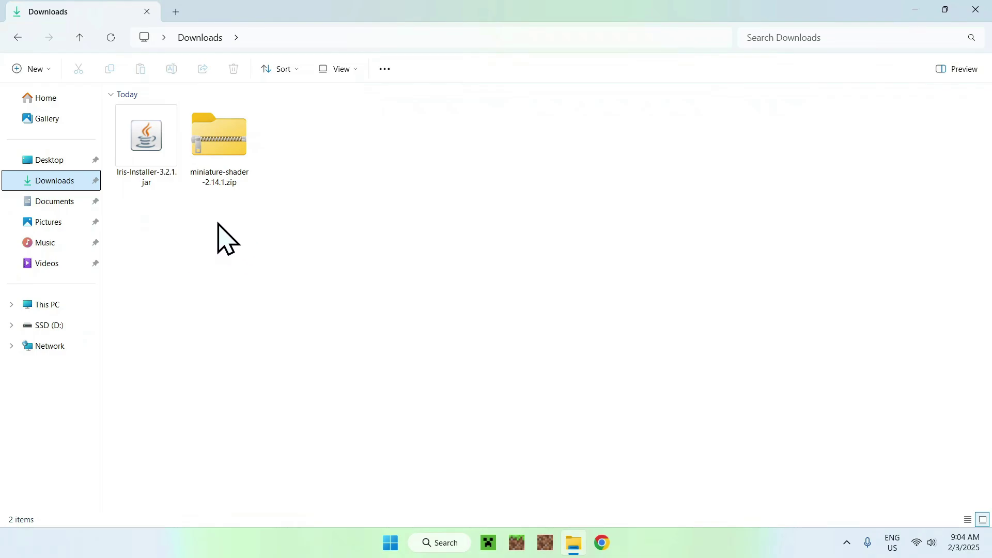
# - Run the Iris-Installer-3.2.1.jar file from Downloads, install Iris Only for game version 1.21.4 into .minecraft, and close the installer
pyautogui.doubleClick(143, 180)
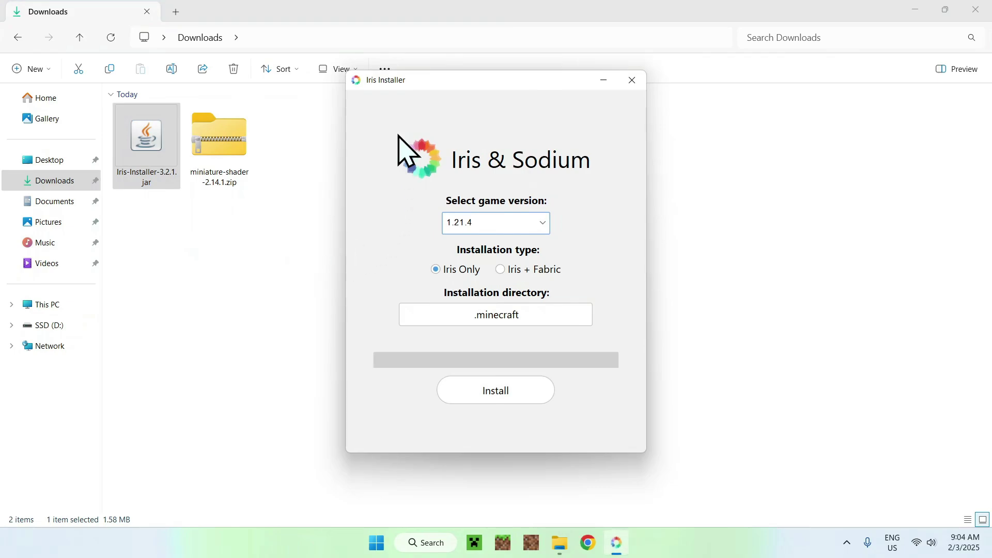
pyautogui.click(457, 225)
pyautogui.click(381, 214)
pyautogui.click(494, 396)
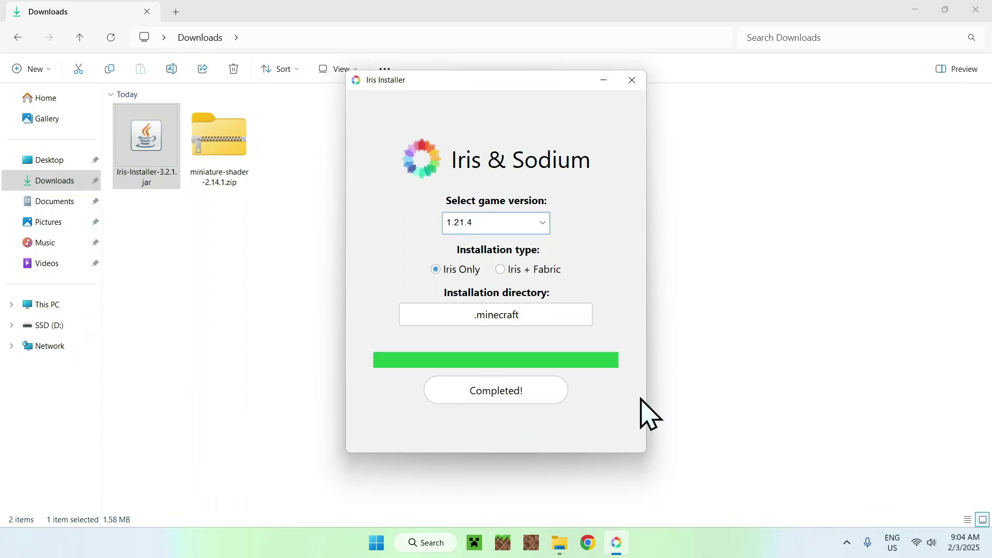
pyautogui.click(632, 80)
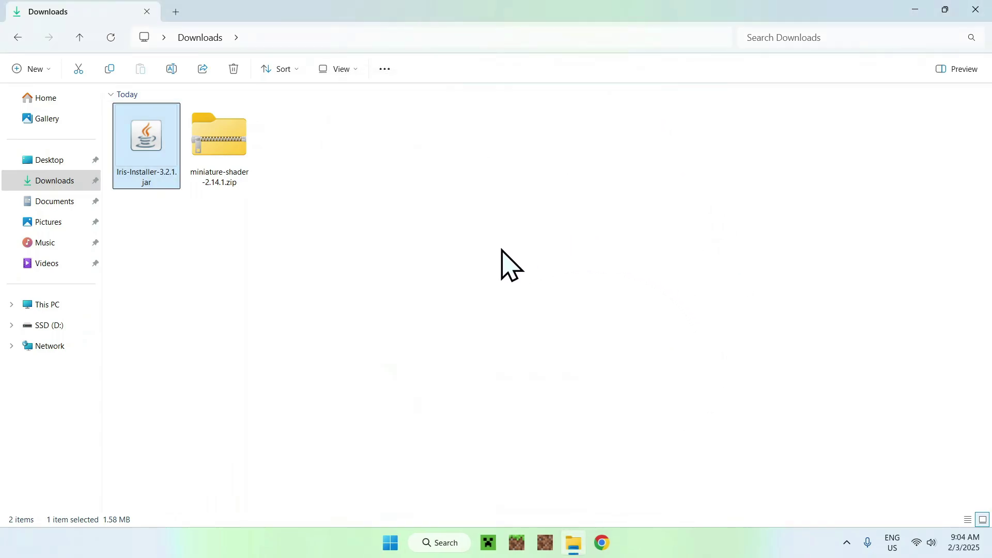
# - In the Minecraft Launcher, open the game folder of the Iris & Sodium for 1.21.4 installation and select its shaderpacks folder
pyautogui.click(488, 543)
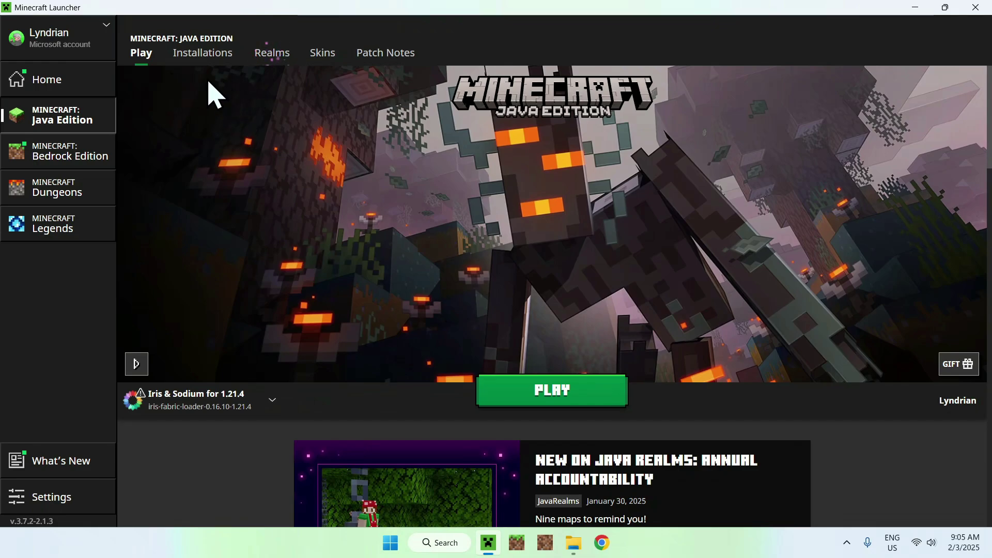
pyautogui.click(201, 56)
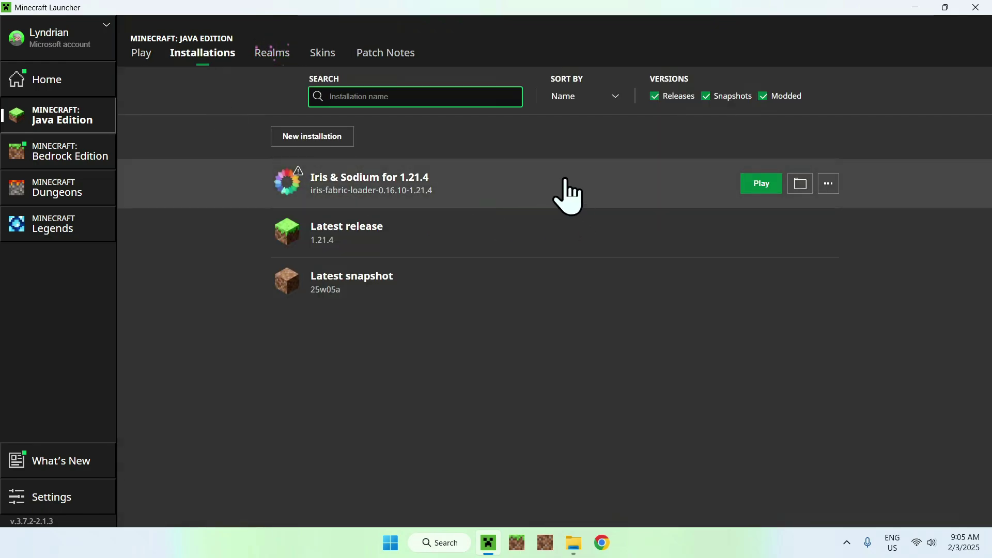
pyautogui.click(799, 184)
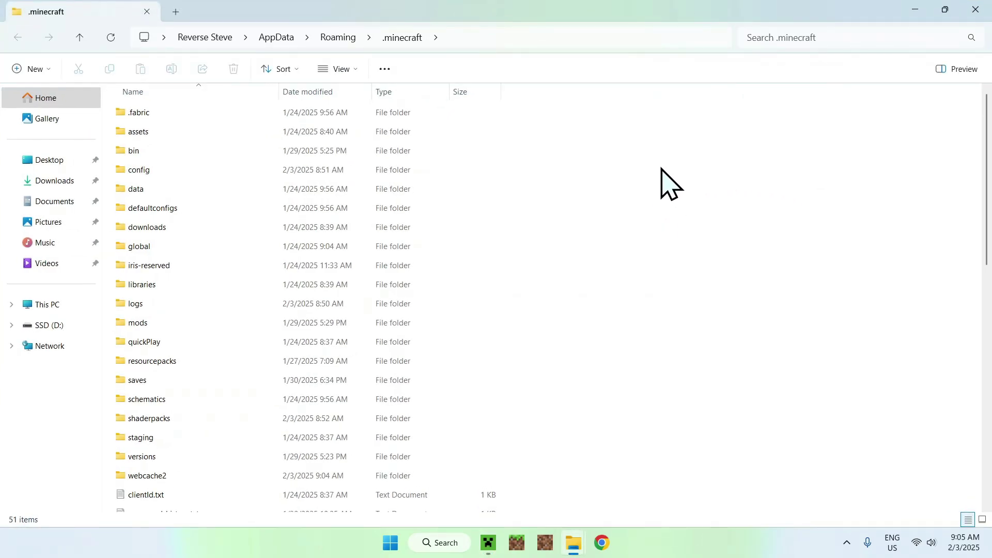
pyautogui.click(231, 419)
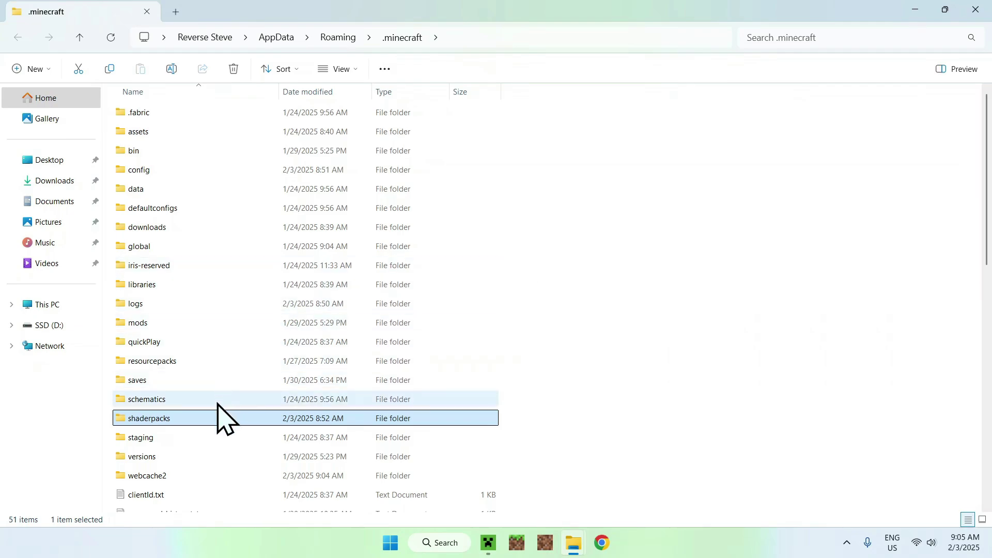
# - Copy miniature-shader-2.14.1.zip from the Downloads folder into the shaderpacks folder of .minecraft
pyautogui.doubleClick(215, 419)
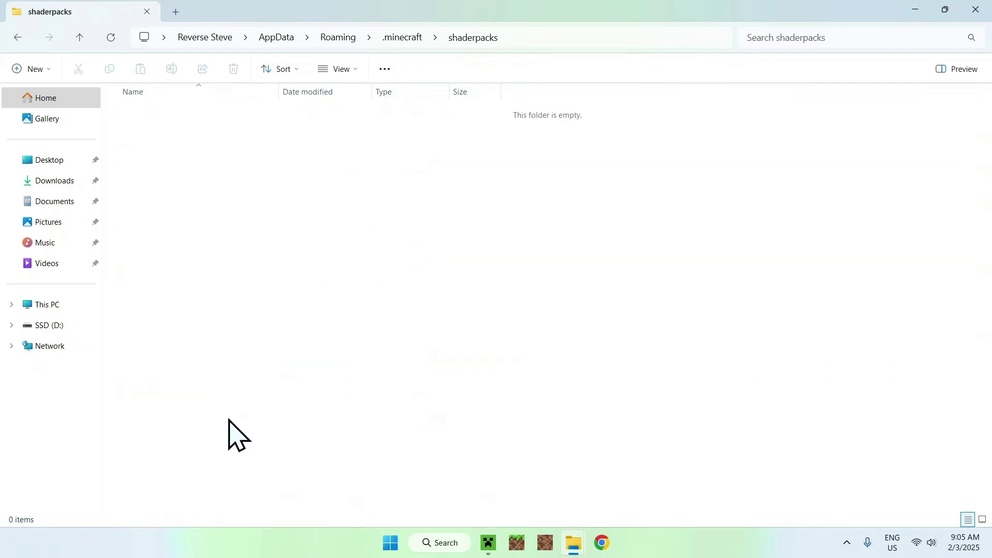
pyautogui.click(45, 182)
pyautogui.click(209, 196)
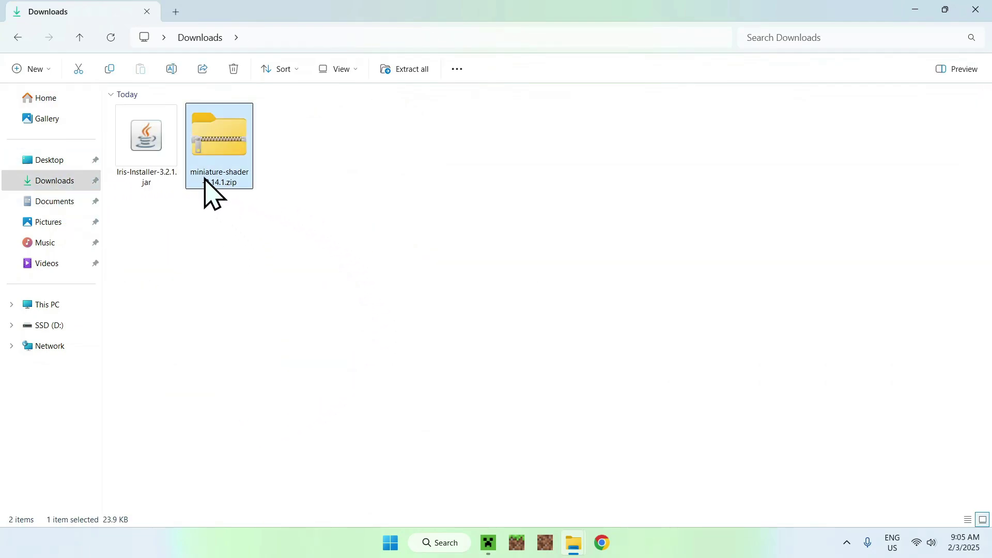
pyautogui.click(111, 70)
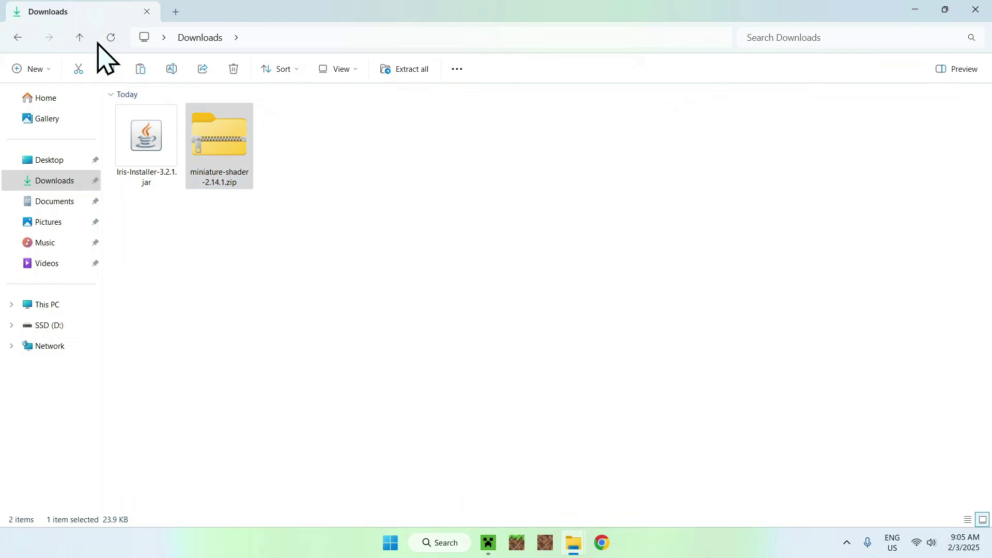
pyautogui.click(18, 39)
pyautogui.click(140, 70)
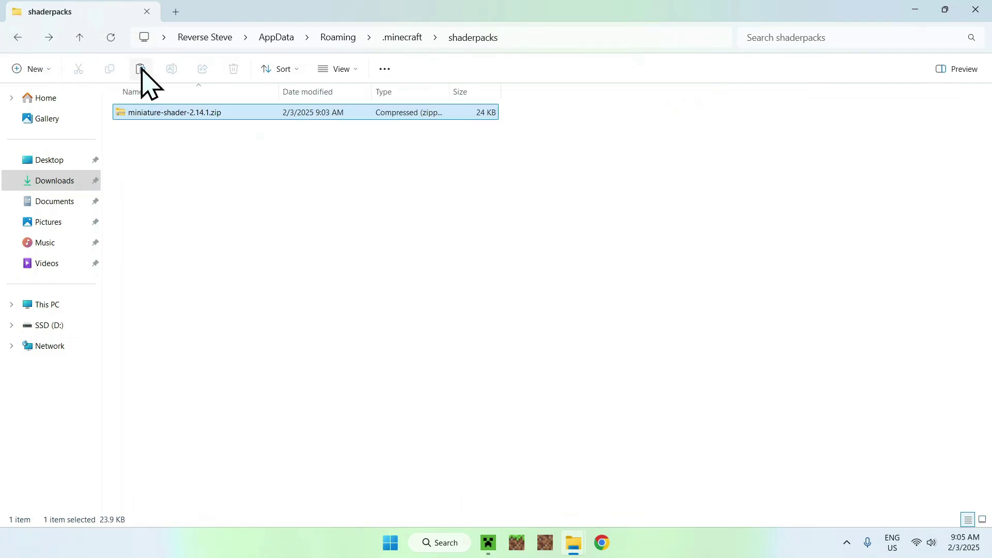
pyautogui.click(171, 143)
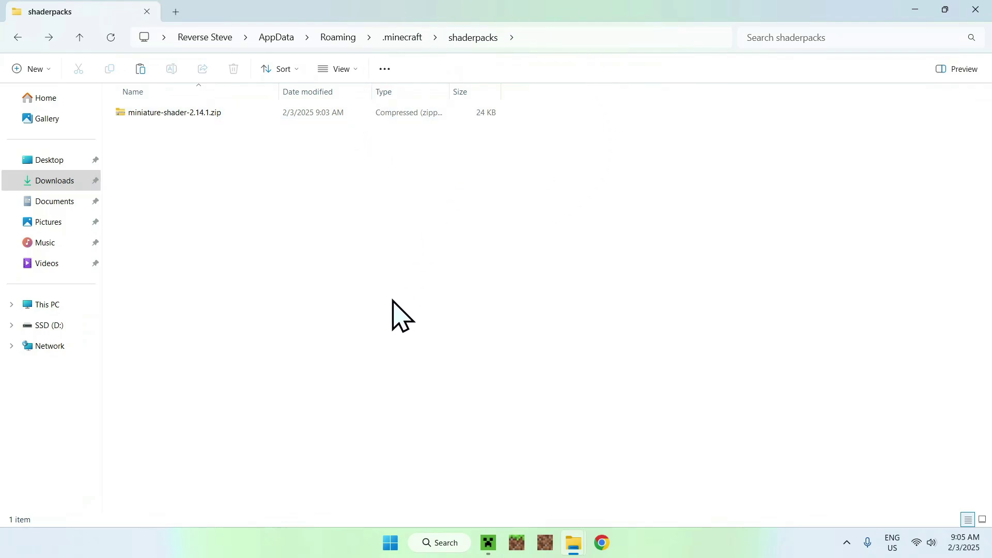
# - Switch to the Minecraft Launcher, launch the Iris & Sodium for 1.21.4 installation and maximize the game window
pyautogui.click(488, 542)
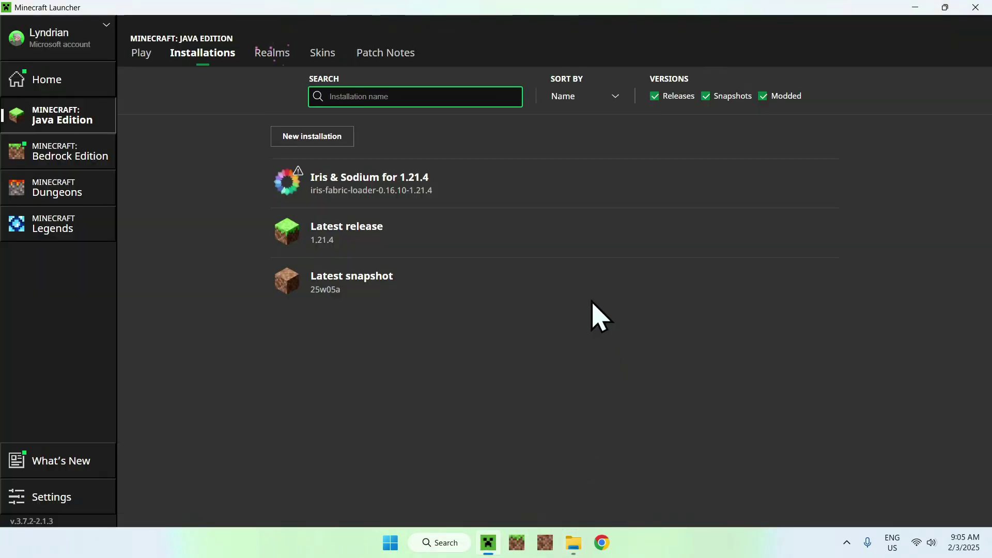
pyautogui.click(141, 54)
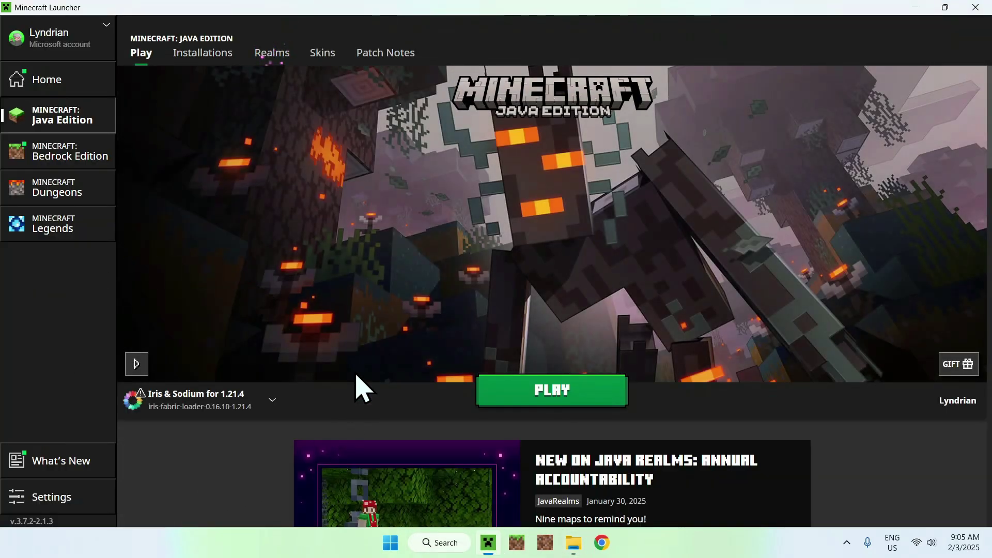
pyautogui.click(543, 399)
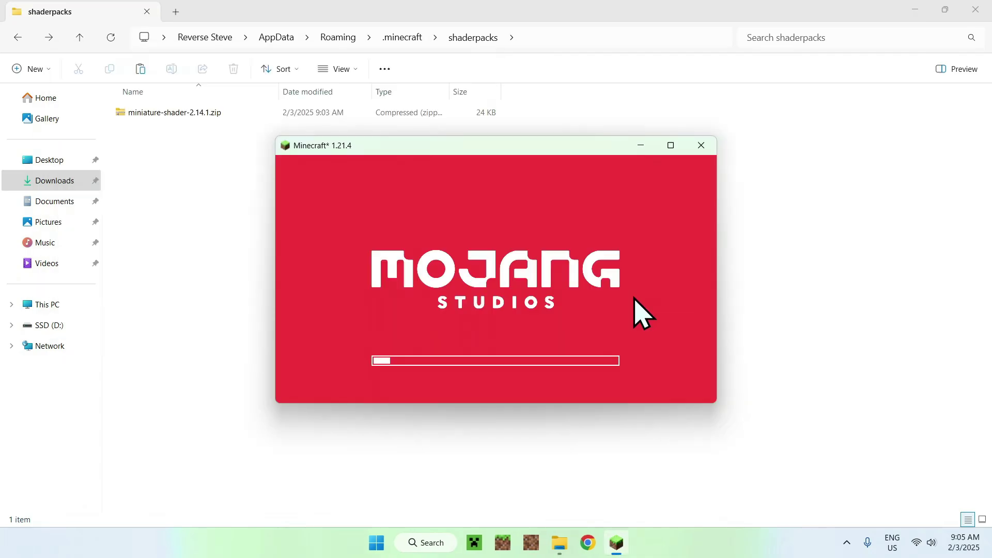
pyautogui.click(671, 146)
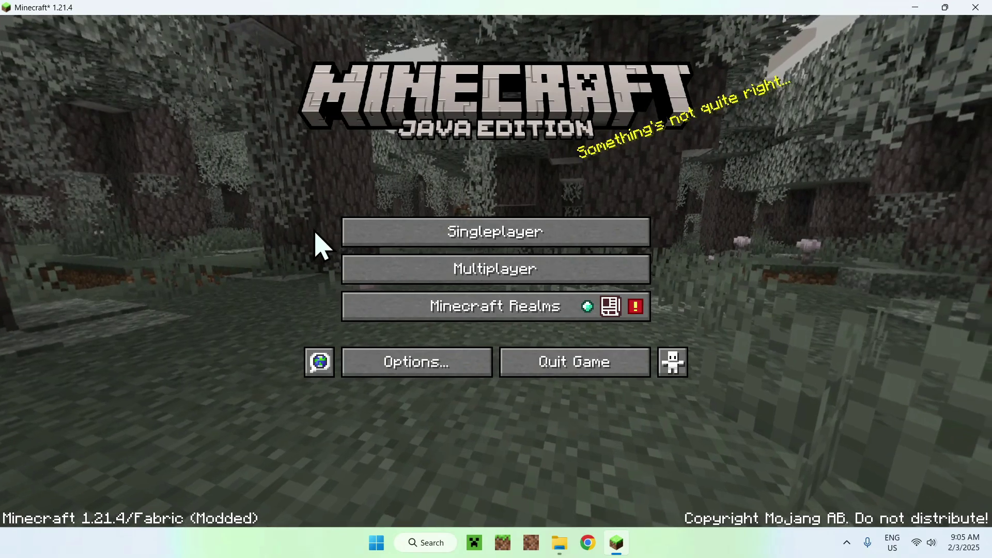
# - Load the first singleplayer world and walk across the grassland to the sandy lake shore
pyautogui.click(354, 233)
pyautogui.doubleClick(377, 222)
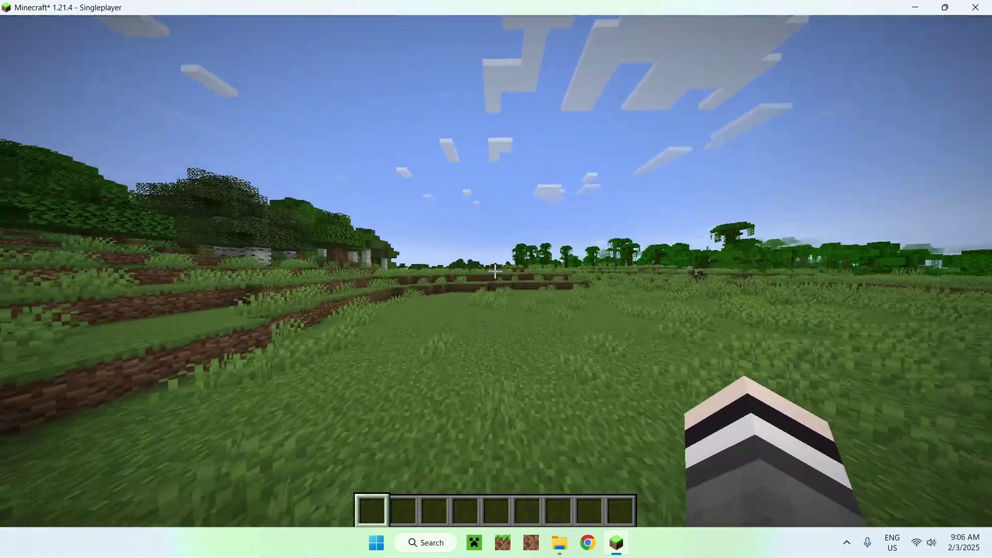
pyautogui.press('w')
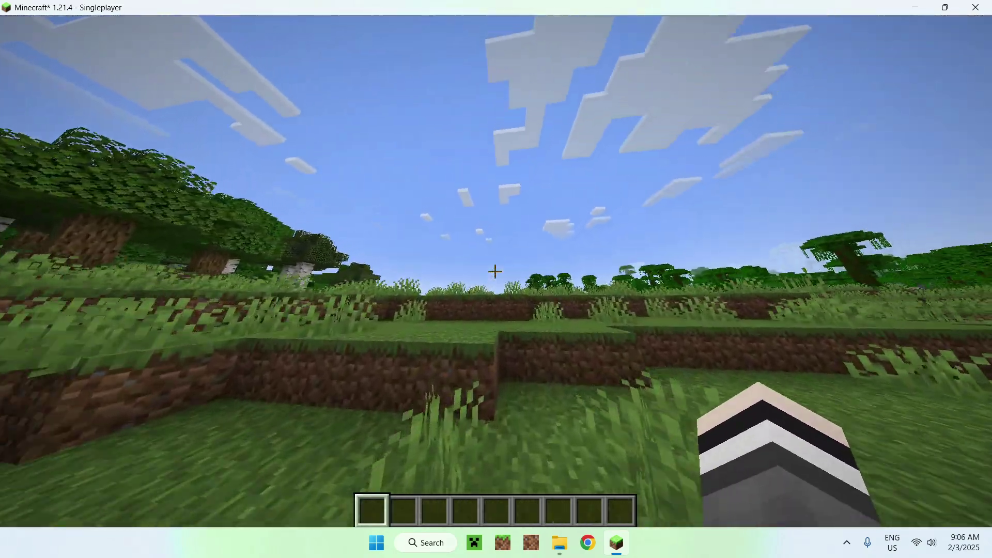
pyautogui.press('w')
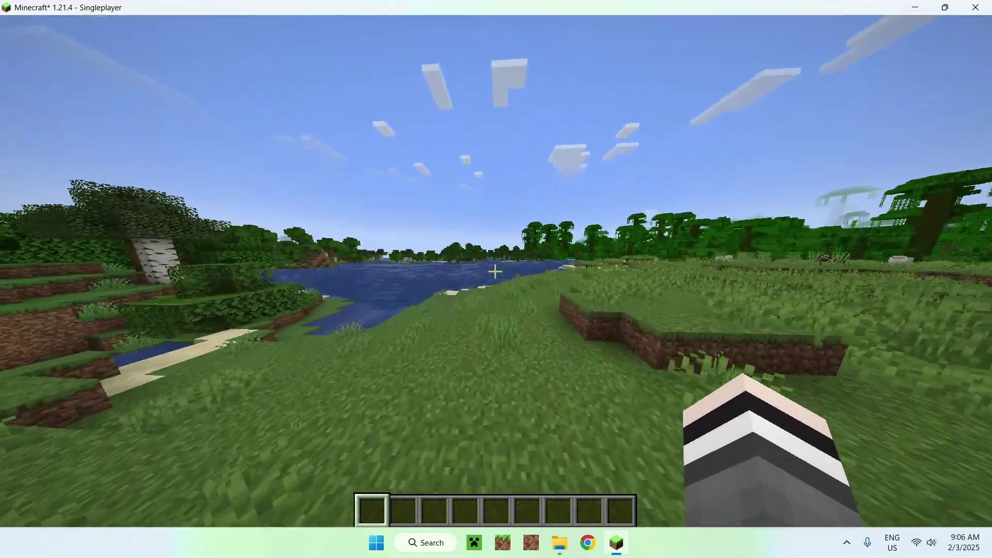
pyautogui.press('w')
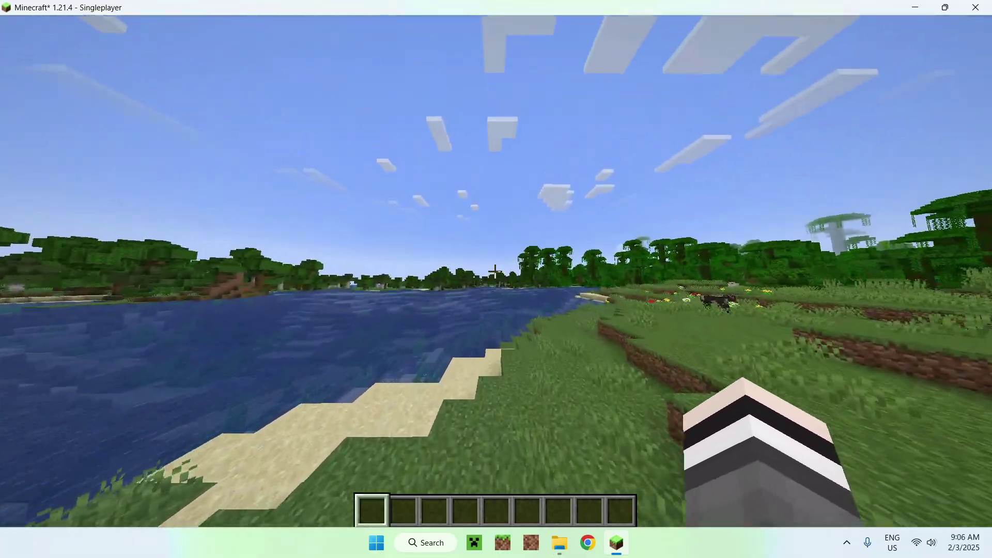
pyautogui.press('w')
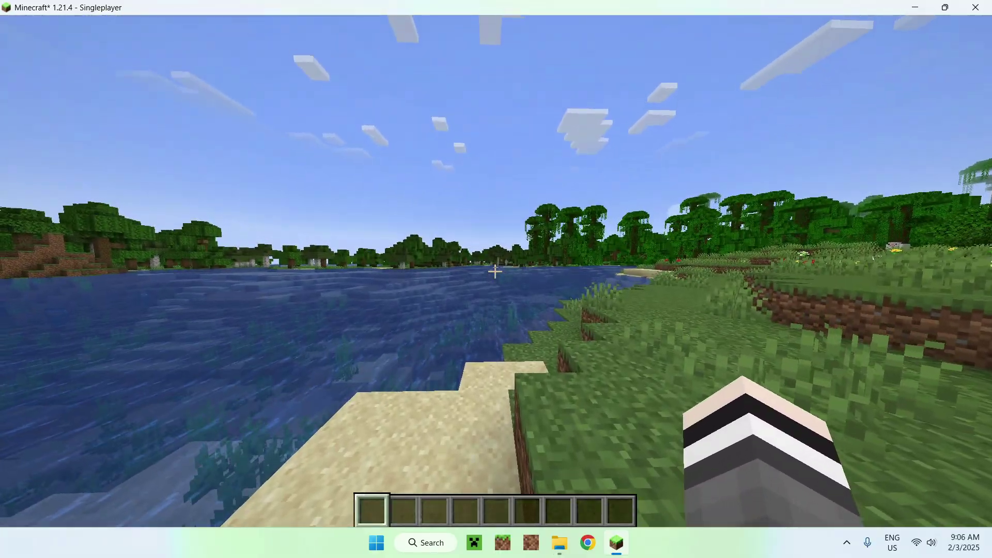
# - Apply miniature-shader-2.14.1.zip as the shader pack in the video settings and return to the game
pyautogui.press('Escape')
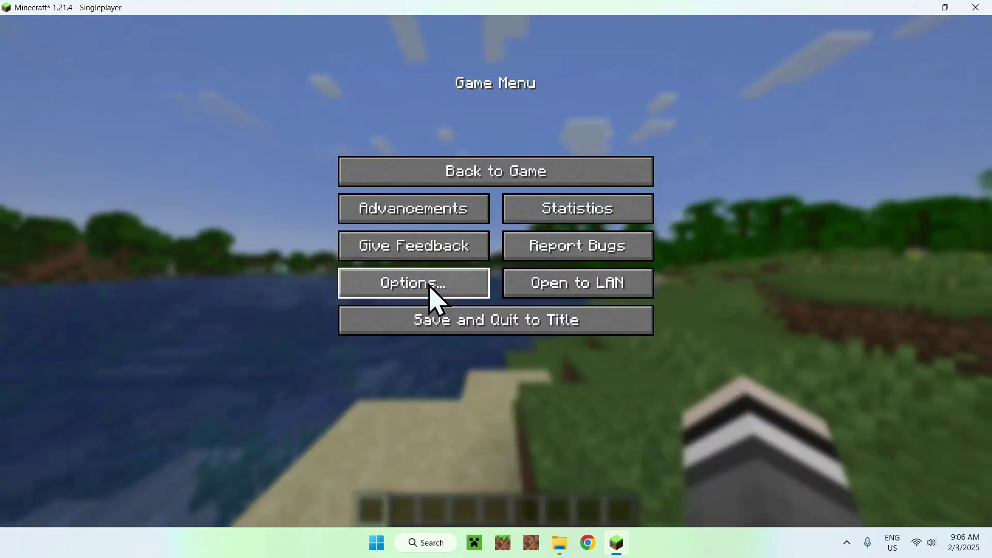
pyautogui.click(404, 299)
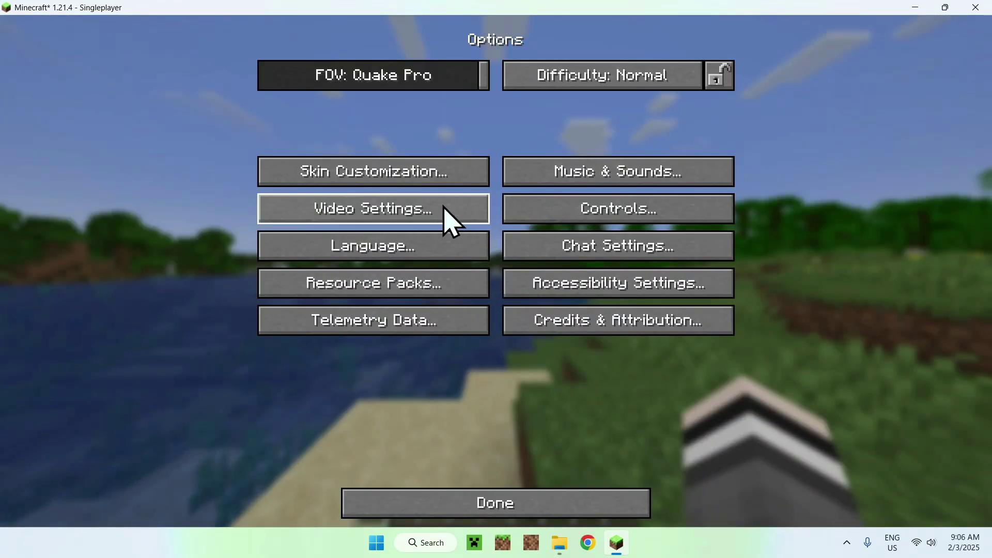
pyautogui.click(456, 220)
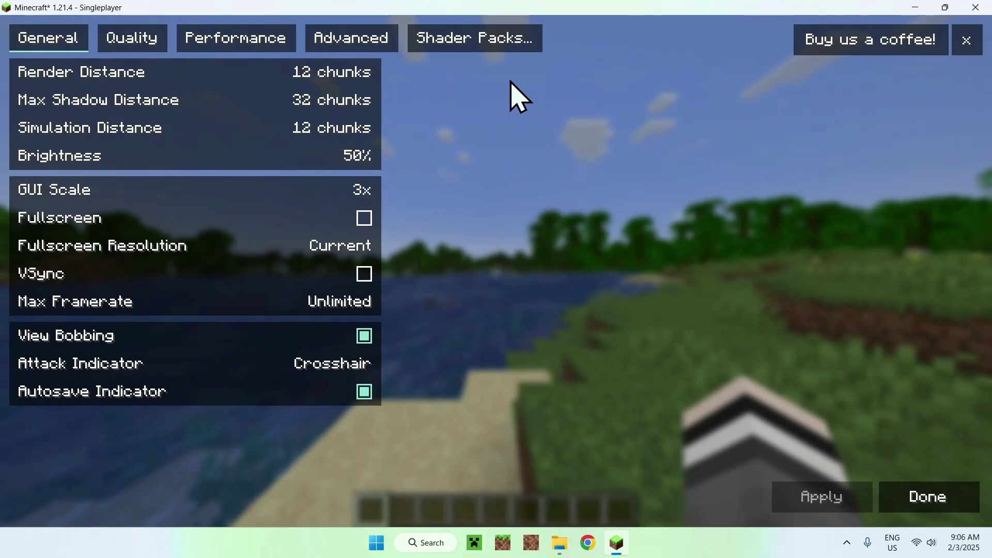
pyautogui.click(486, 45)
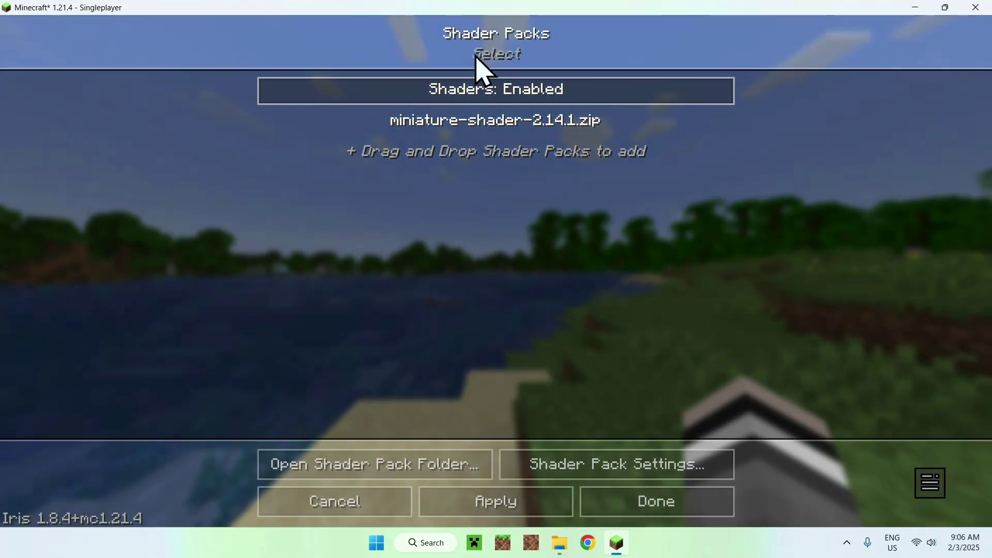
pyautogui.click(480, 122)
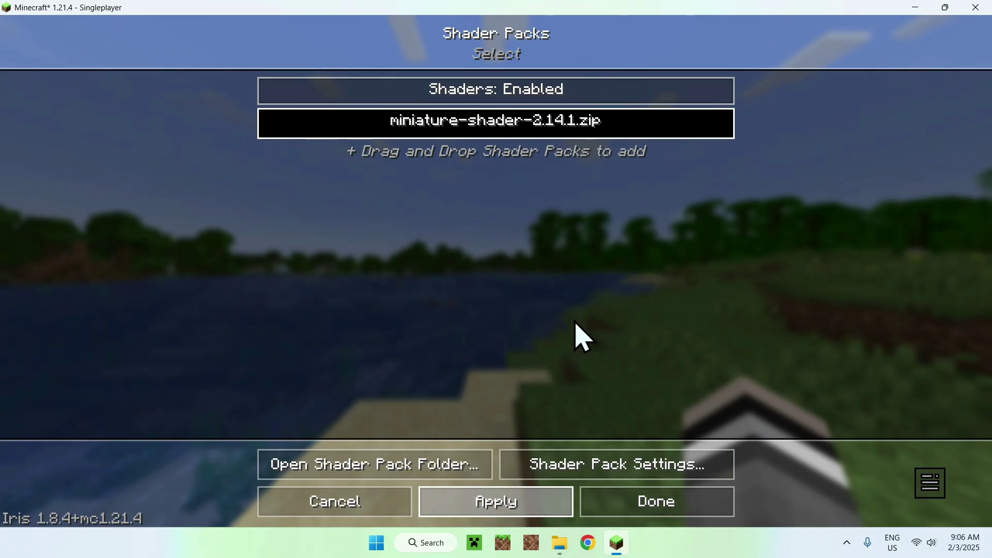
pyautogui.press('Escape')
pyautogui.press('Escape')
pyautogui.press('Escape')
pyautogui.press('Escape')
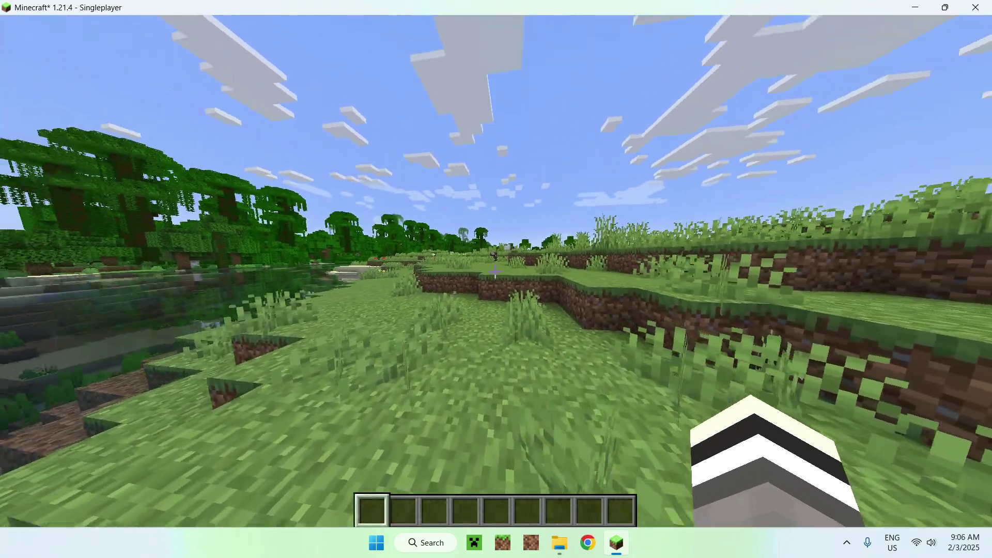
# - Walk through the meadow and along the water to examine the shader's lighting, shadows and reflections
pyautogui.press('w')
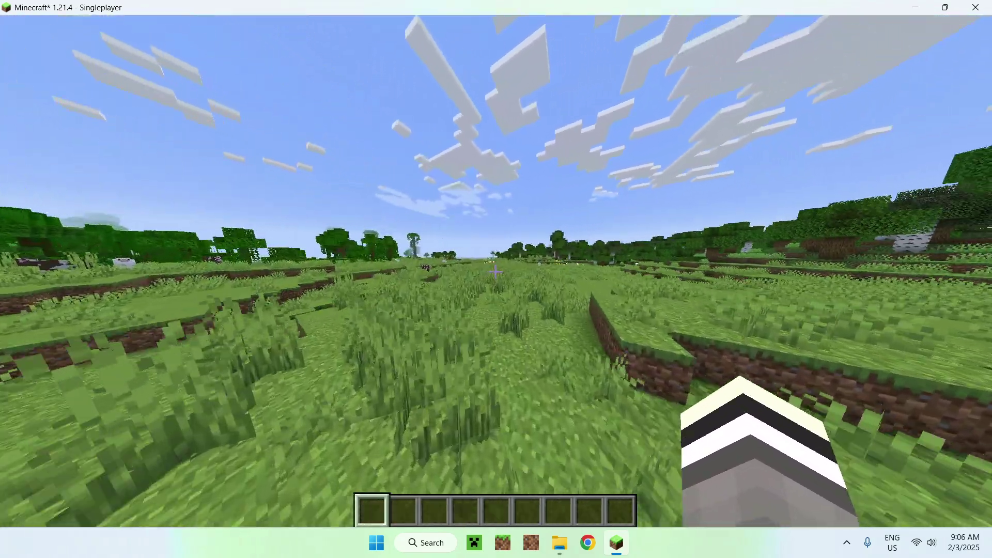
pyautogui.press('w')
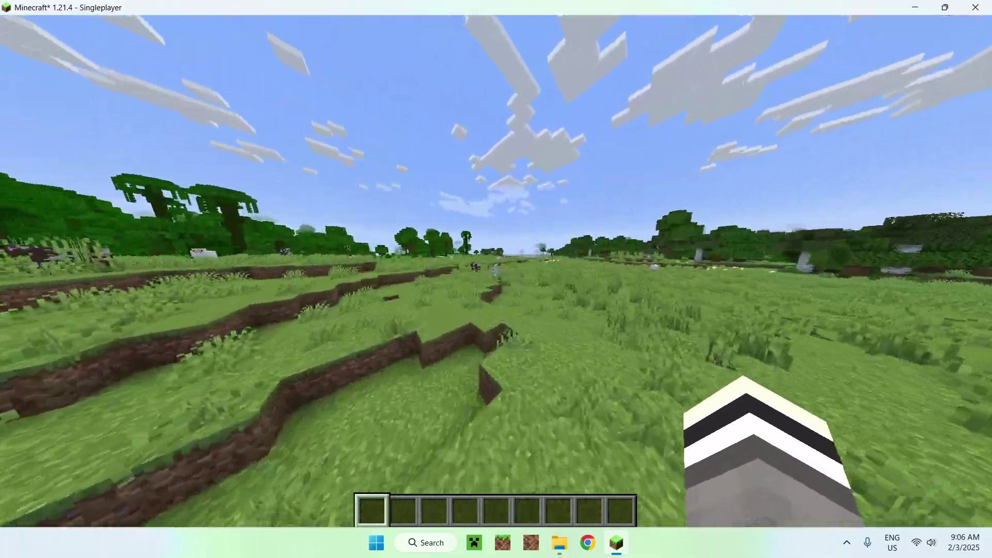
pyautogui.press('w')
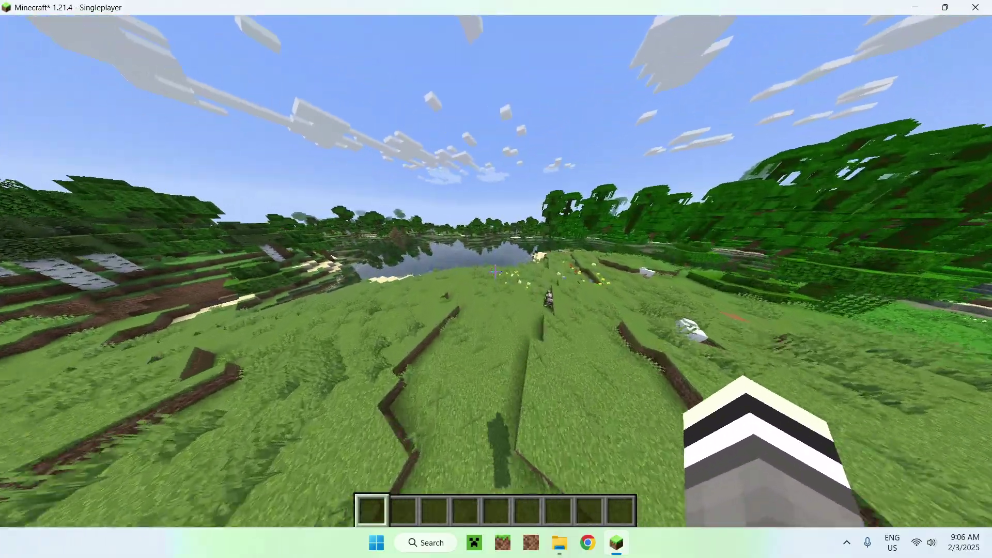
pyautogui.press('w')
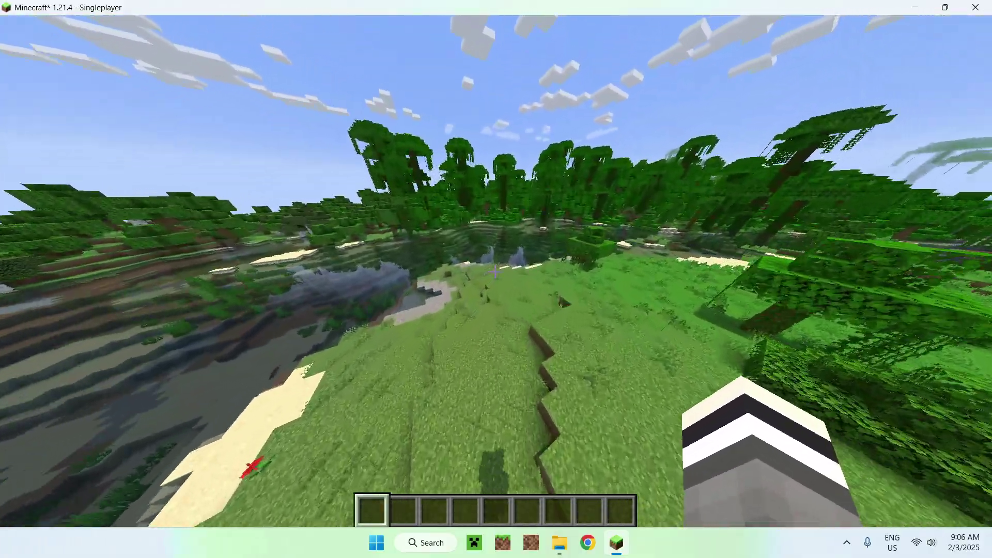
pyautogui.press('w')
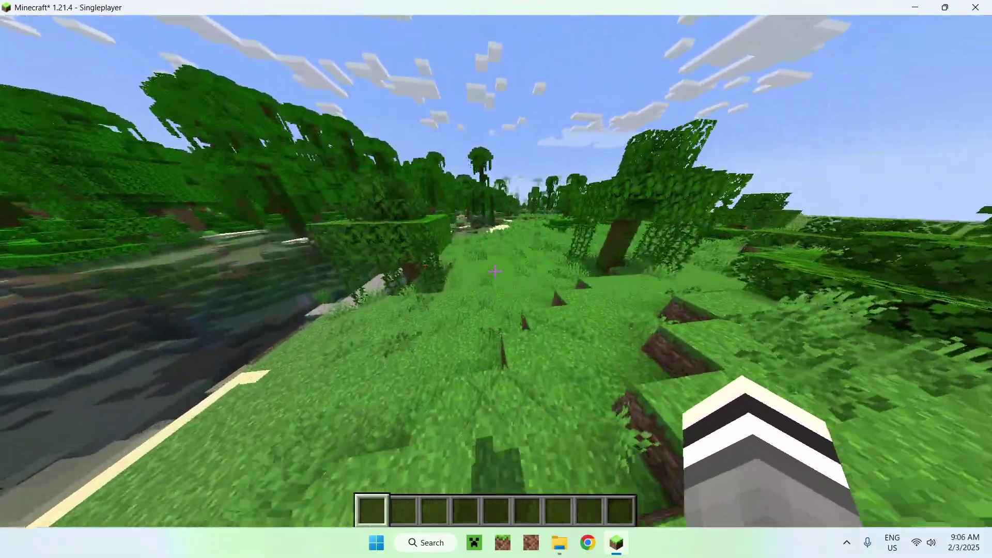
pyautogui.press('w')
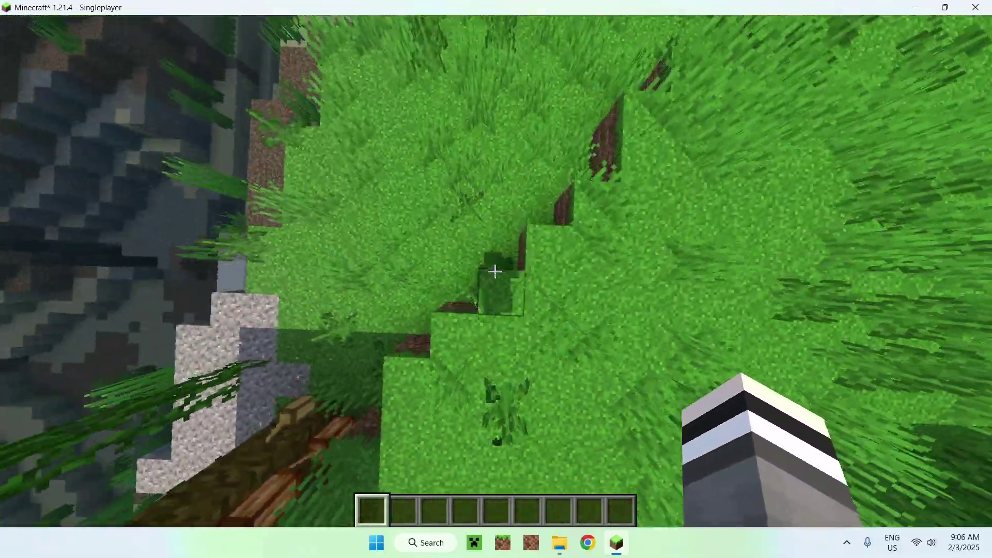
pyautogui.press('w')
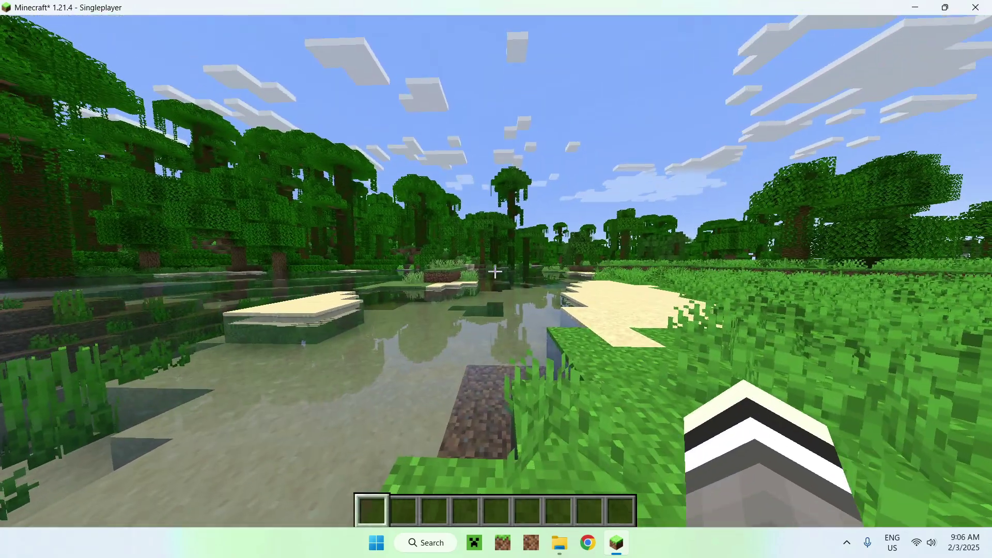
pyautogui.press('w')
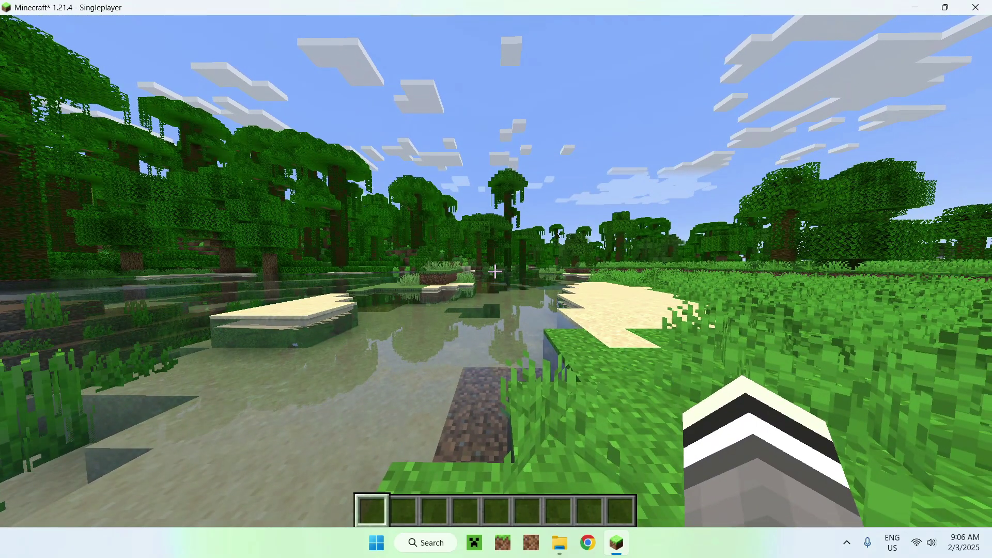
# - View the configuration options of miniature-shader-2.14.1.zip in the shader pack settings, then return to the game
pyautogui.press('Escape')
pyautogui.click(432, 290)
pyautogui.click(382, 207)
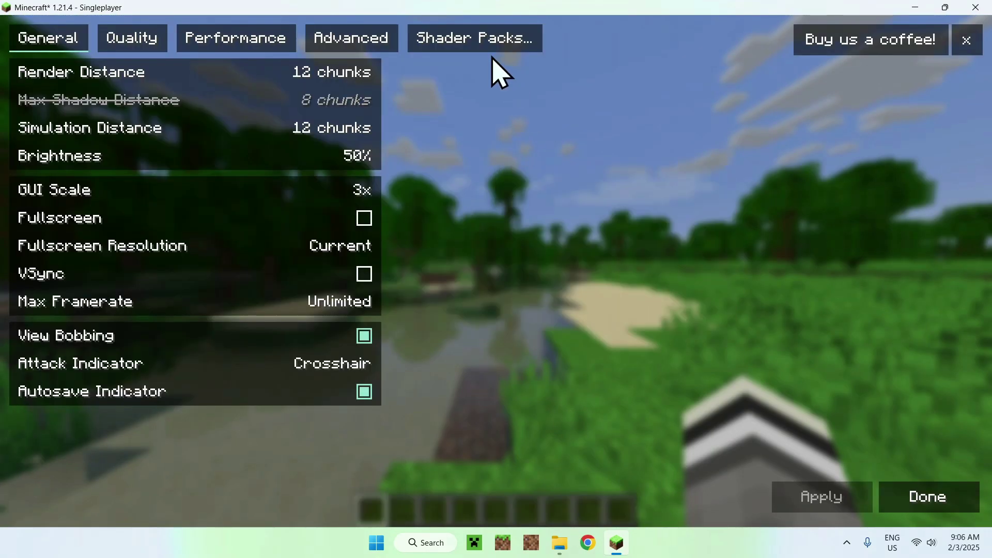
pyautogui.click(490, 41)
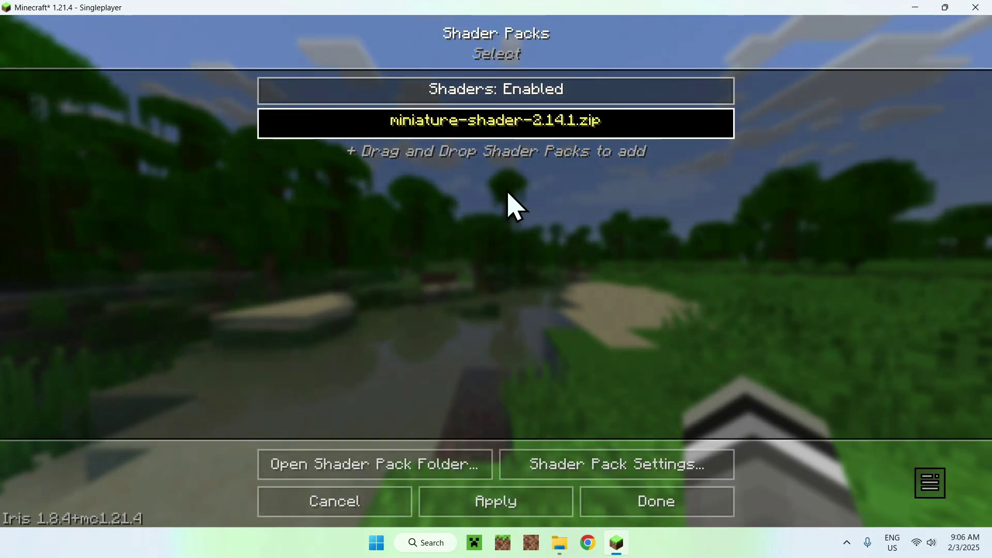
pyautogui.click(574, 478)
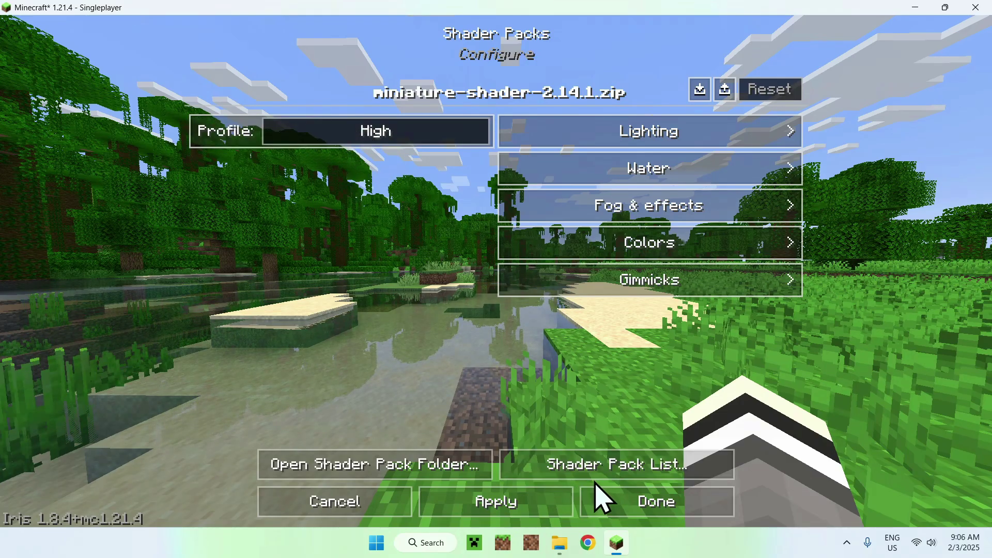
pyautogui.press('Escape')
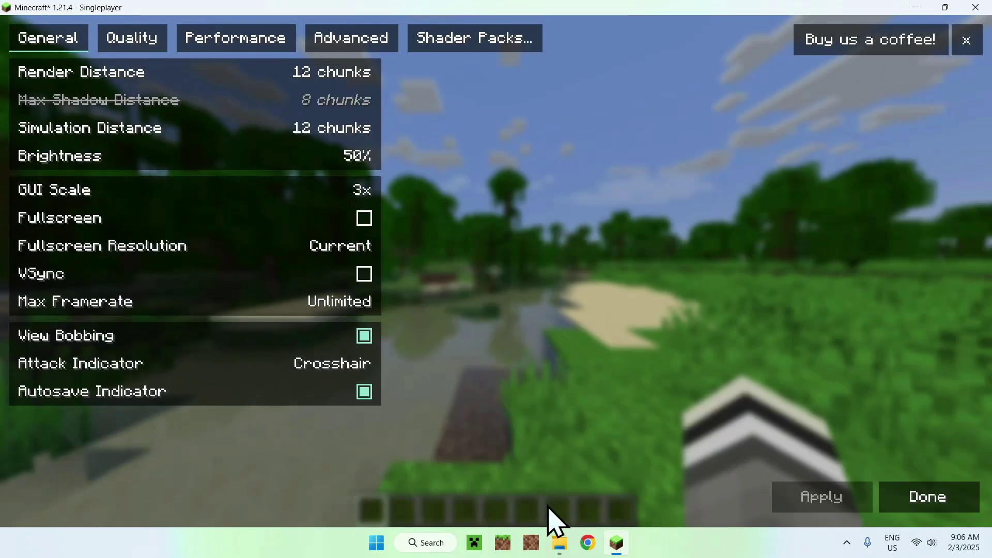
pyautogui.press('Escape')
pyautogui.press('Escape')
pyautogui.press('Escape')
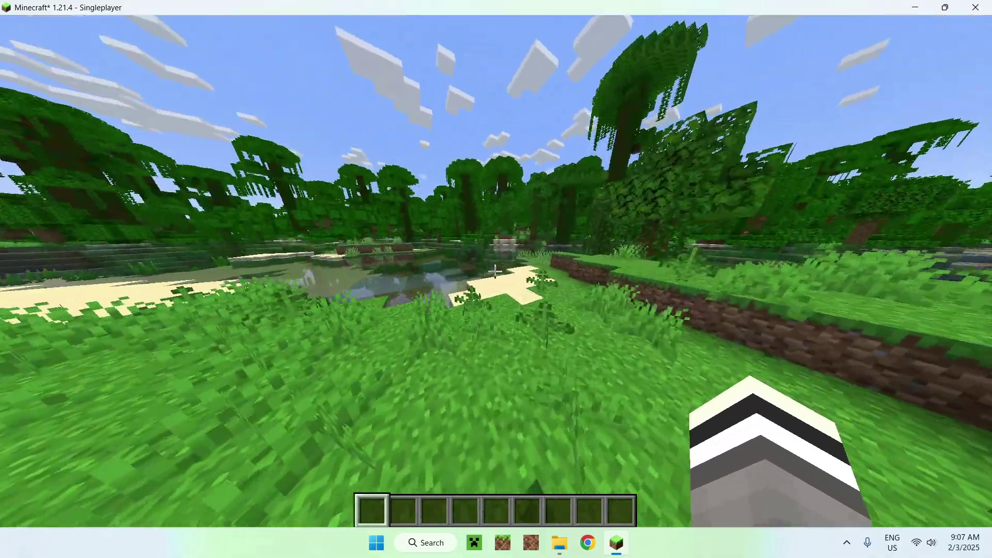
# - Walk the character across the grassland in third-person view to examine how the shader renders the world
pyautogui.press('w')
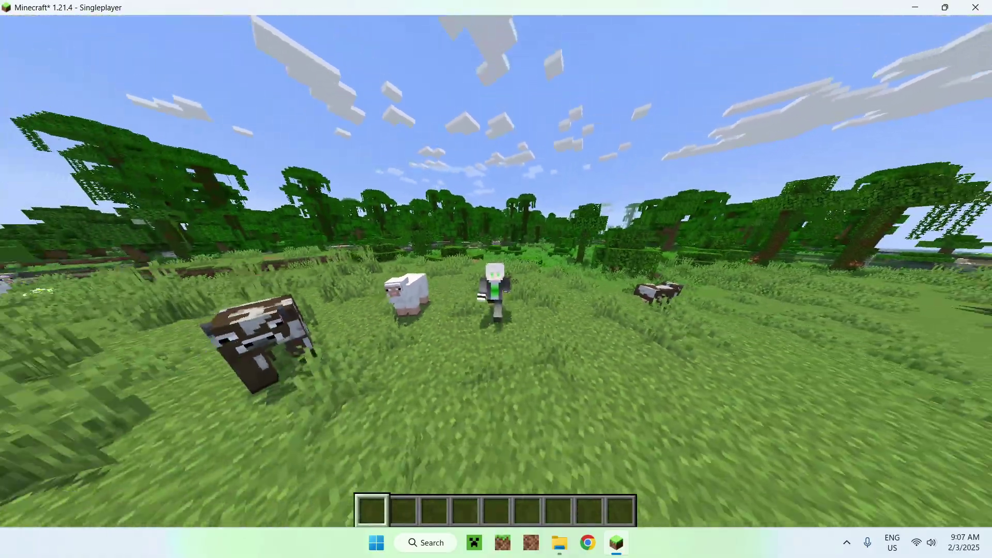
pyautogui.press('w')
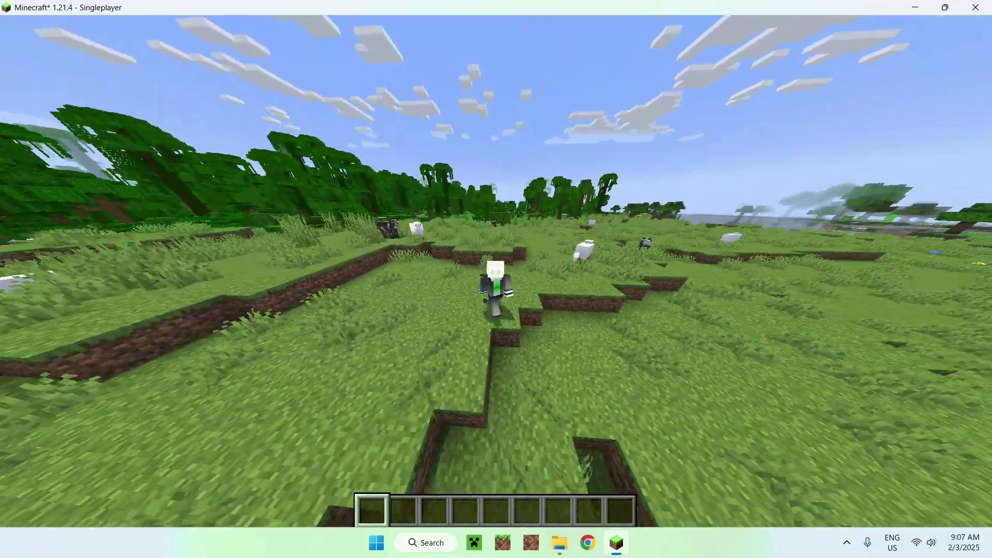
pyautogui.press('w')
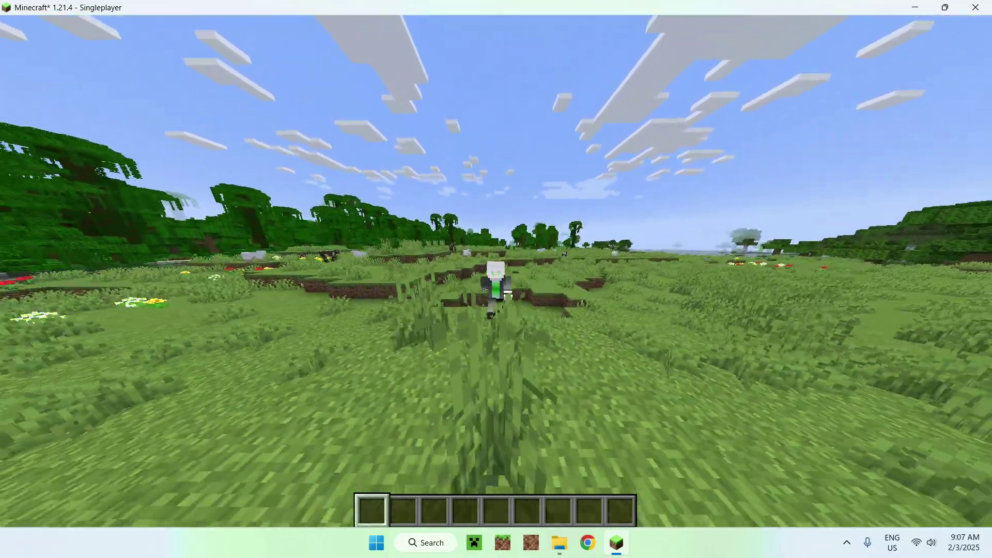
pyautogui.press('w')
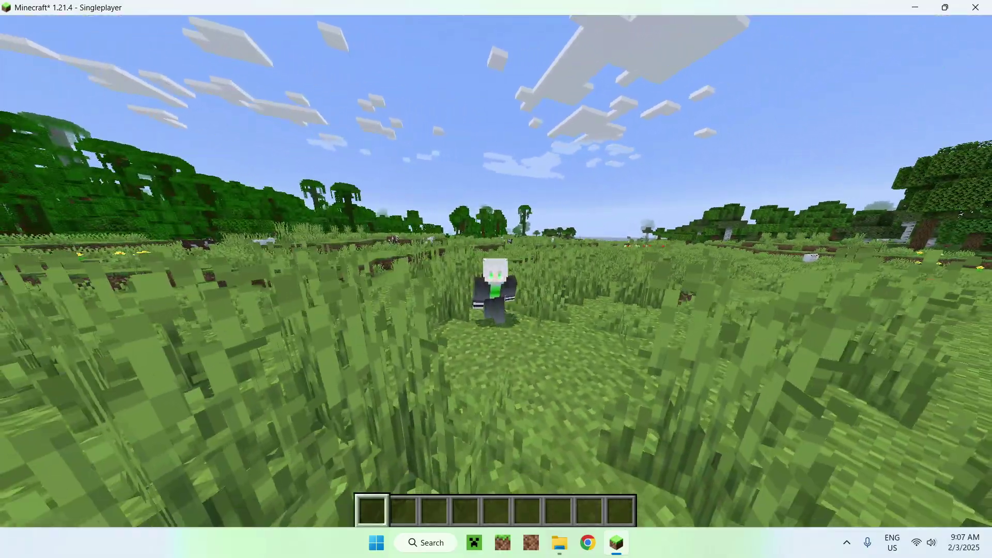